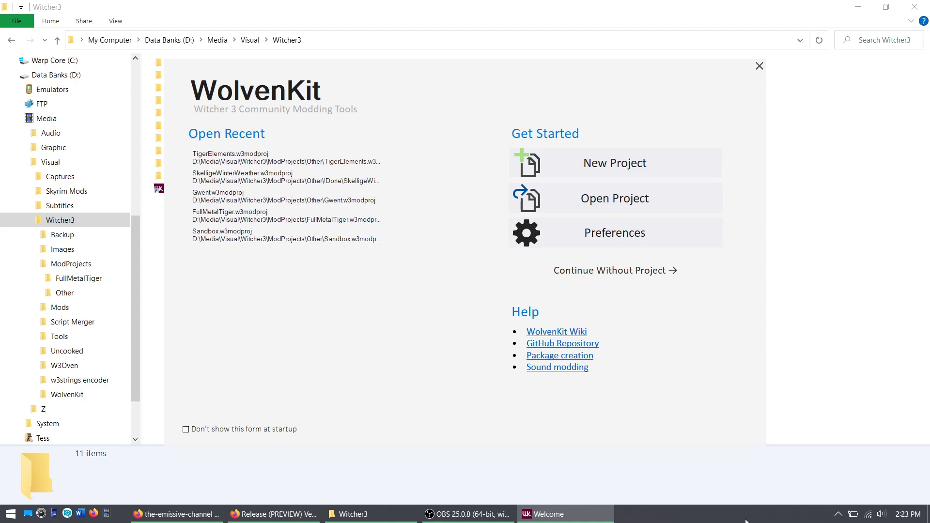
Switch to Firefox and review the WolvenKit 0.7.0 preview 1 - hotfix 3 release page, including its downloadable assets
mouse_move(297, 519)
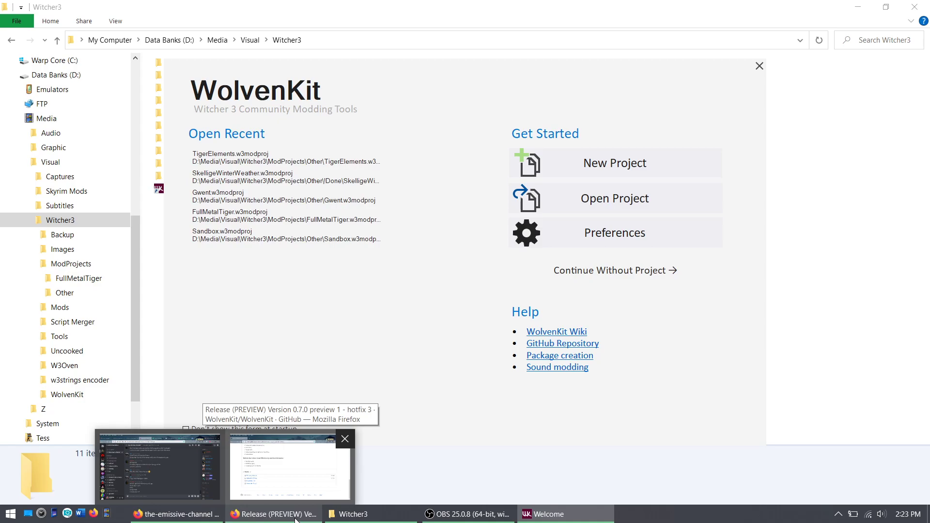
click(297, 519)
scroll(753, 291, up, 4)
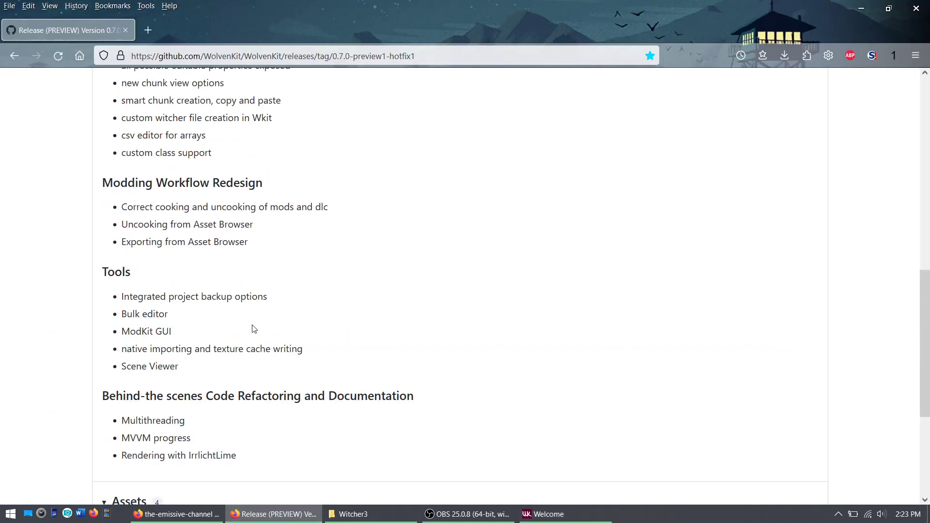
scroll(278, 383, up, 2)
scroll(814, 307, up, 10)
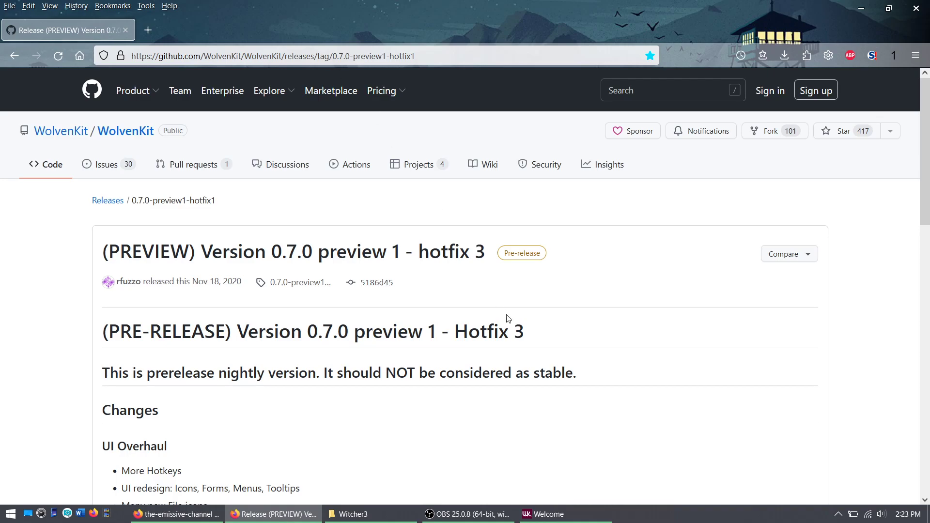
scroll(511, 372, down, 15)
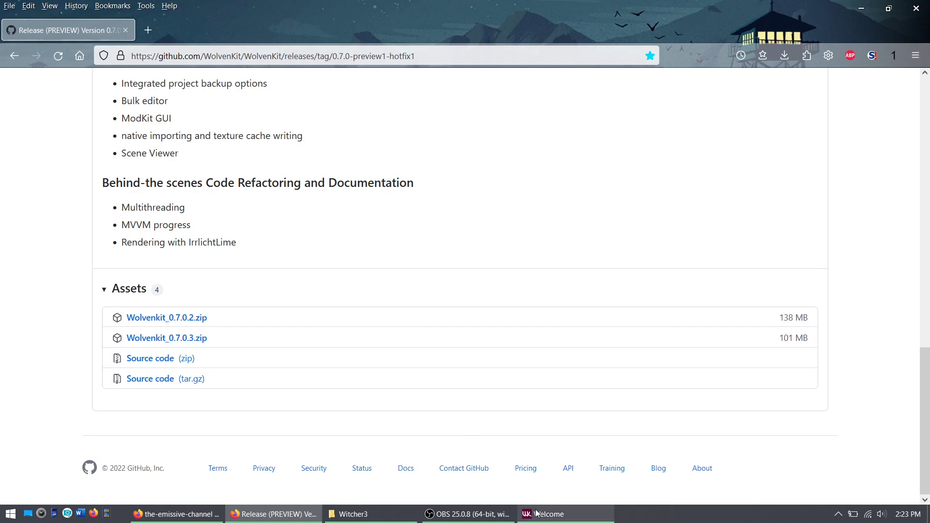
Switch to WolvenKit and create a new mod project named wintertutorial in the ModProjects\Other folder
mouse_move(537, 512)
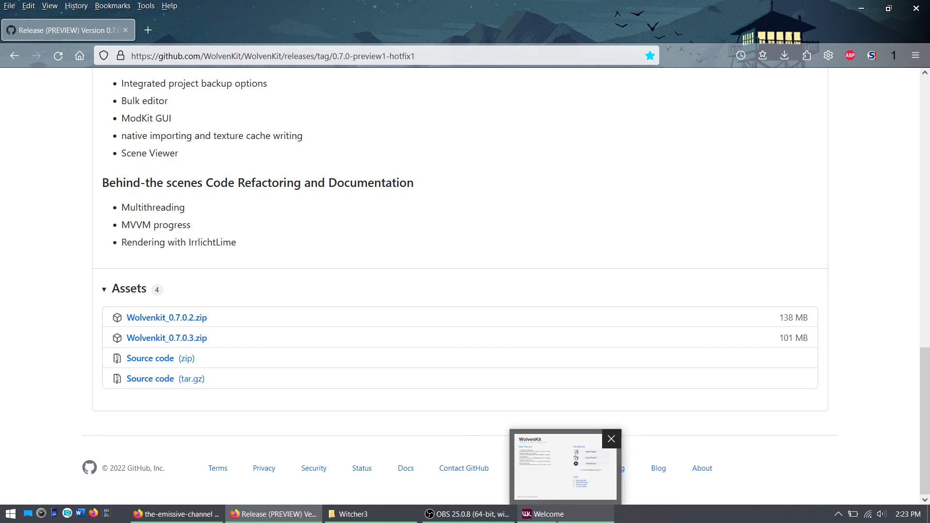
click(557, 515)
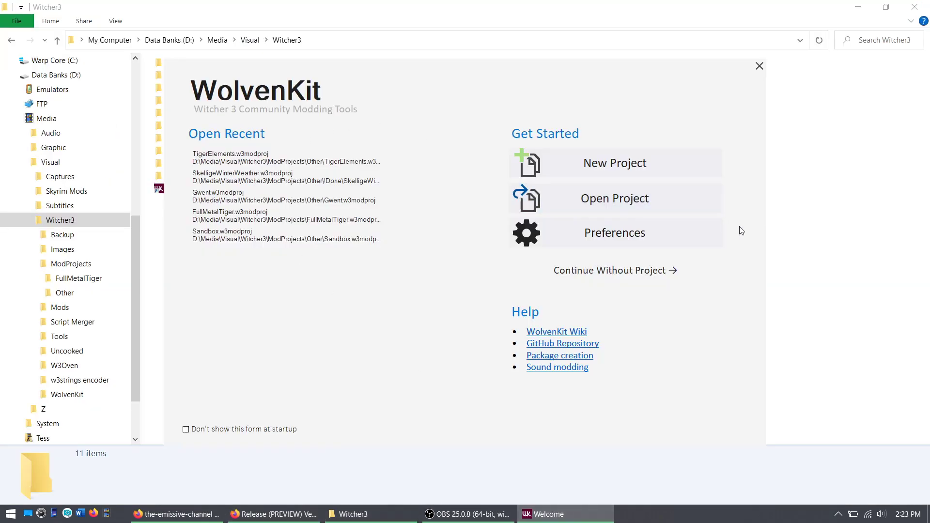
click(621, 168)
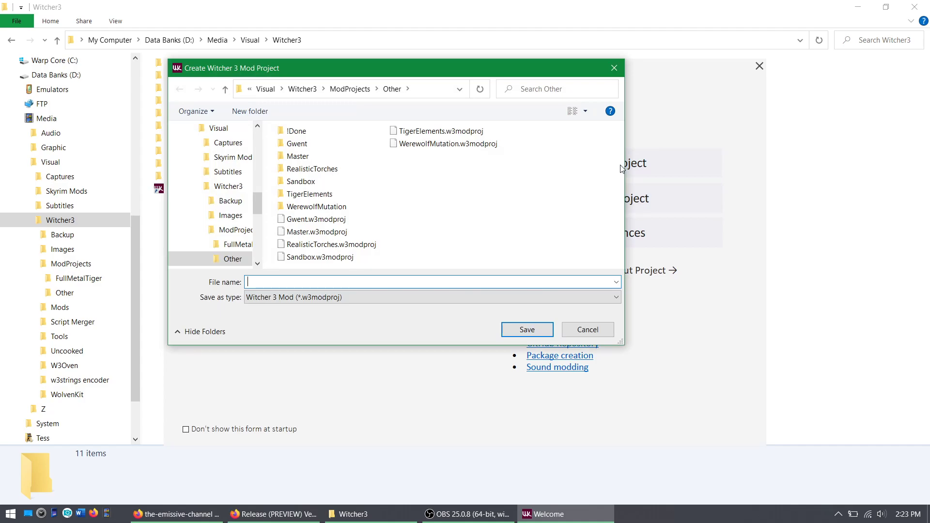
text(wintertime)
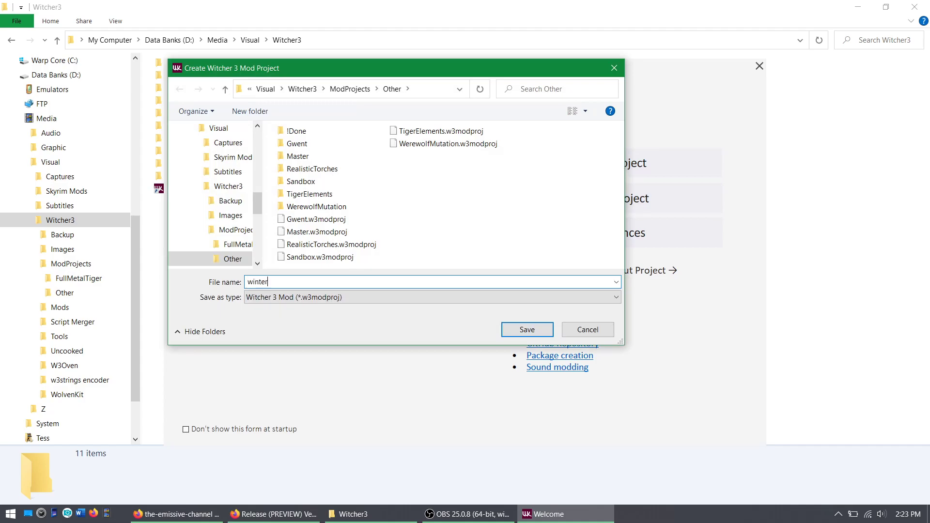
key(BackSpace)
key(BackSpace)
key(BackSpace)
text(wolves)
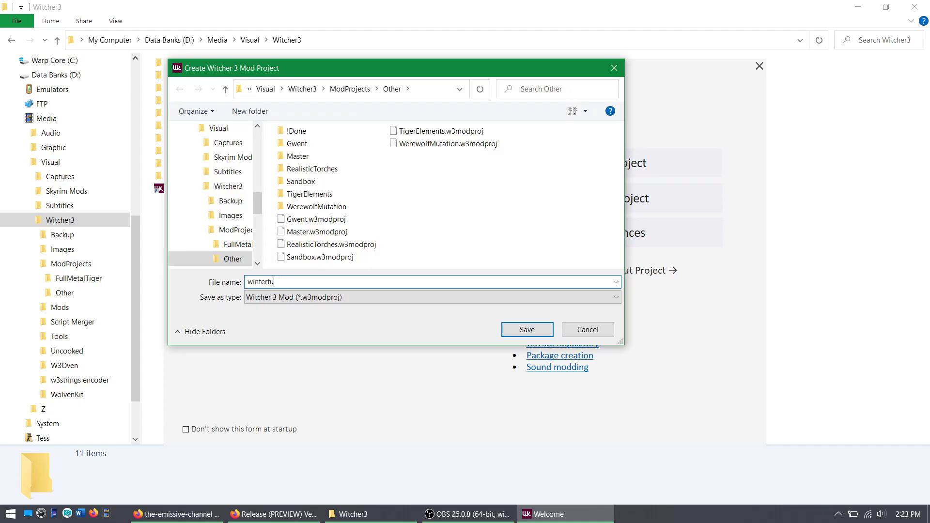
key(Return)
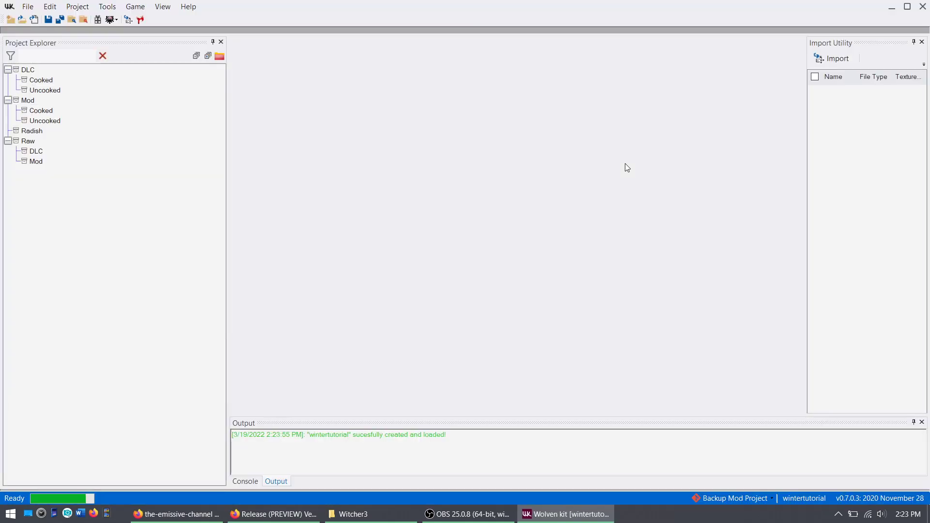
In the Asset Browser, find weather_skellige.csv under modSkelligeWinterWeather\engine\environments in the bundles and mark it for extraction
click(83, 19)
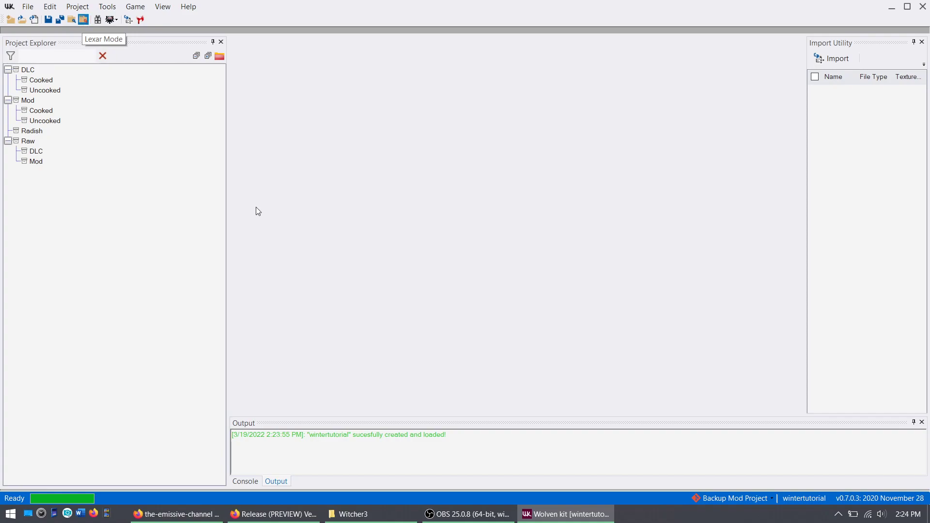
double_click(231, 168)
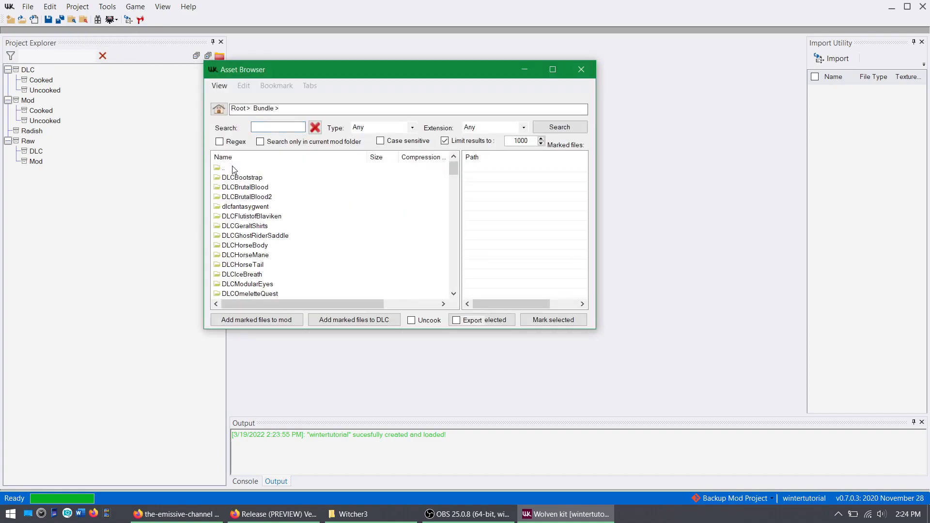
scroll(363, 218, down, 10)
scroll(324, 296, down, 10)
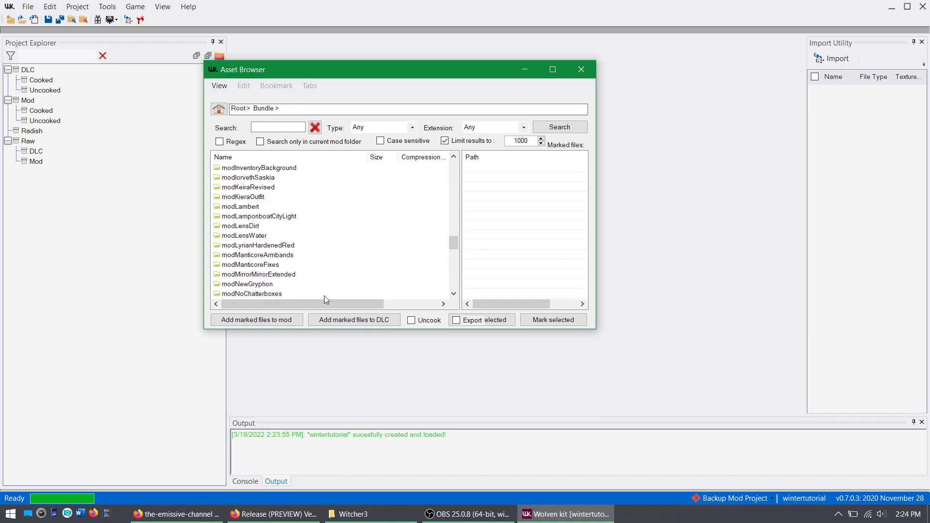
scroll(323, 295, down, 1)
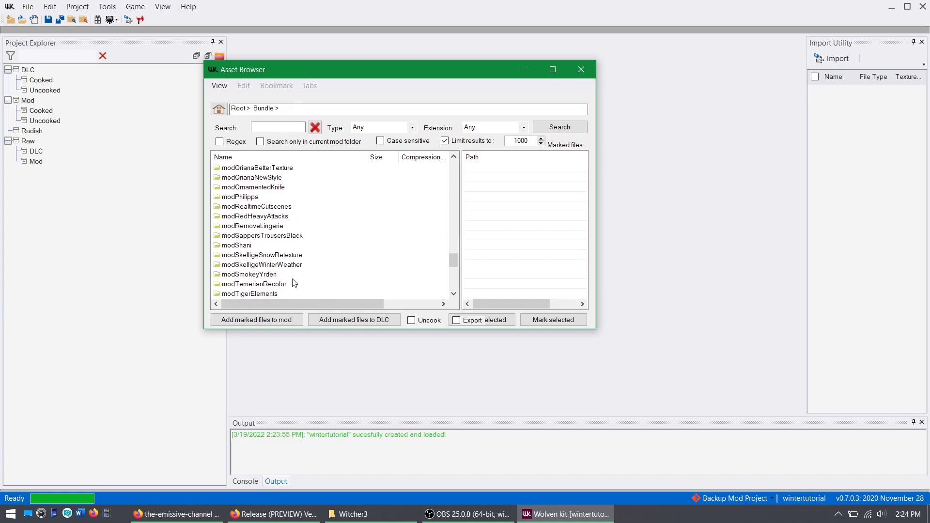
double_click(262, 265)
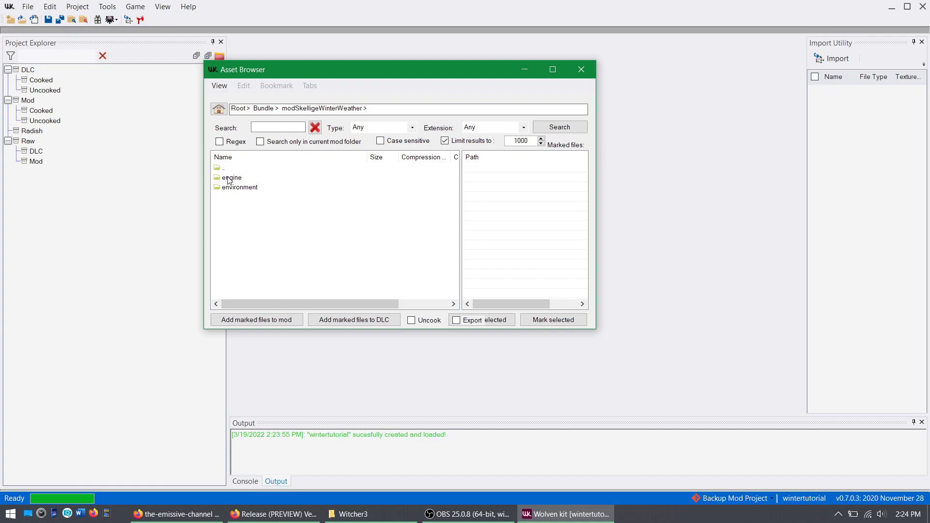
double_click(229, 178)
double_click(229, 178)
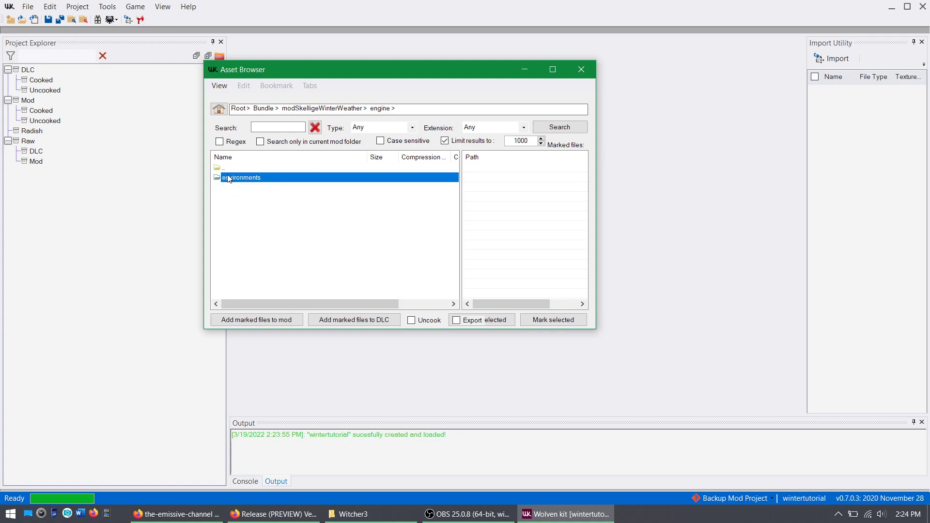
double_click(264, 178)
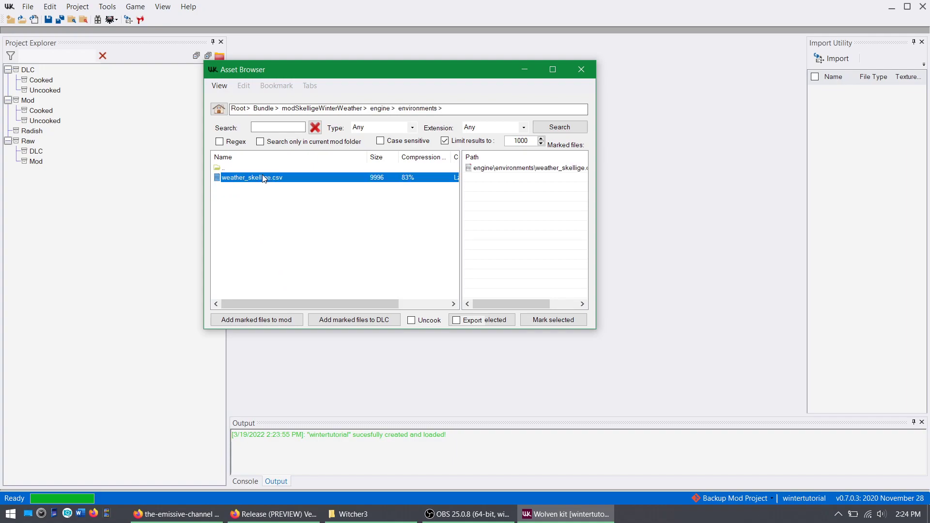
Add the marked file to the mod from the modSkelligeWinterWeather blob0.bundle archive and close the Asset Browser
click(286, 322)
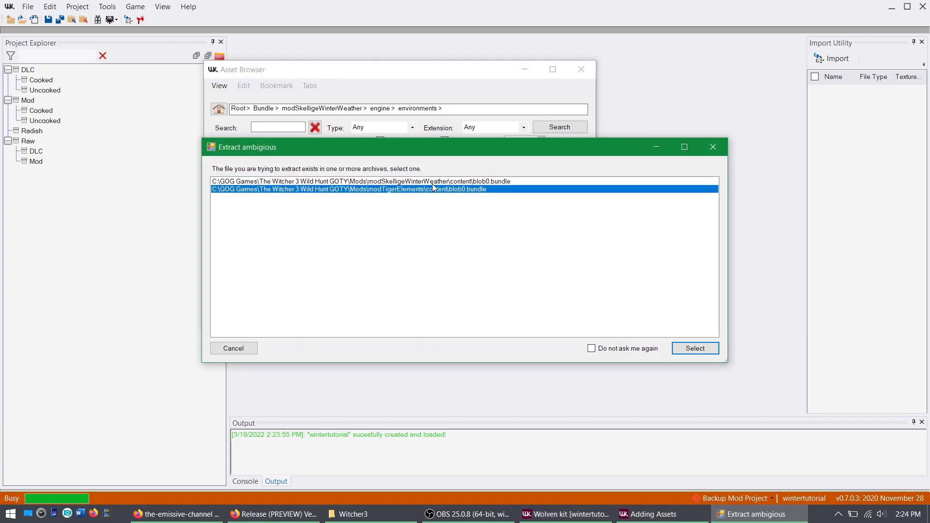
click(383, 182)
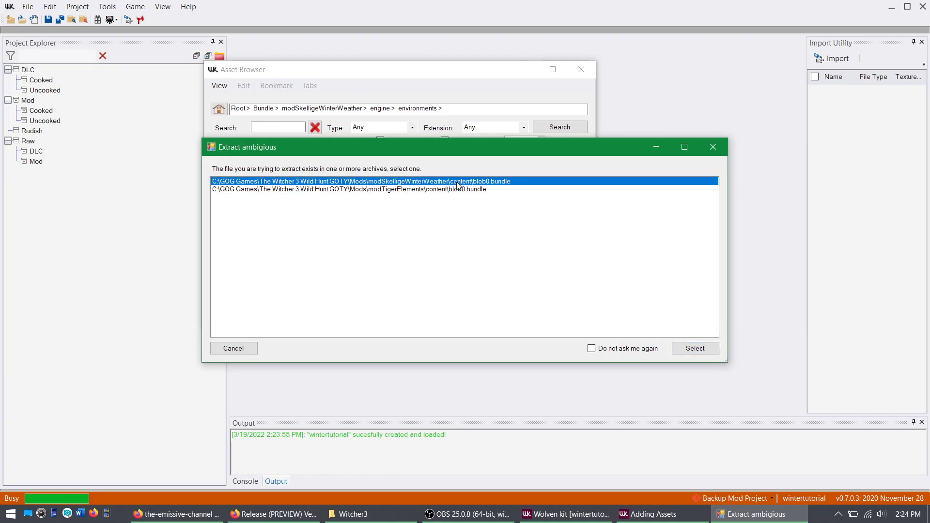
click(704, 353)
click(582, 70)
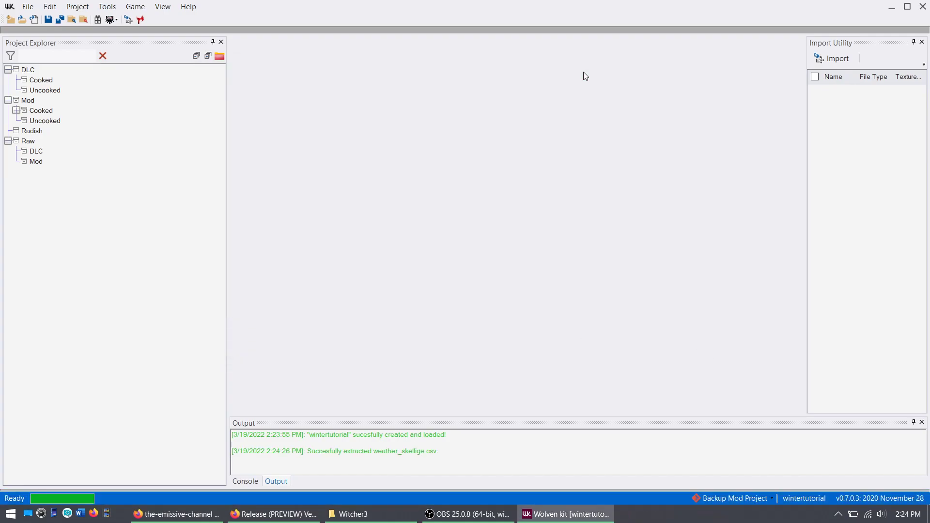
Expand the mod's Cooked folder through engine and environments to reach the extracted weather_skellige.csv
click(20, 115)
click(16, 111)
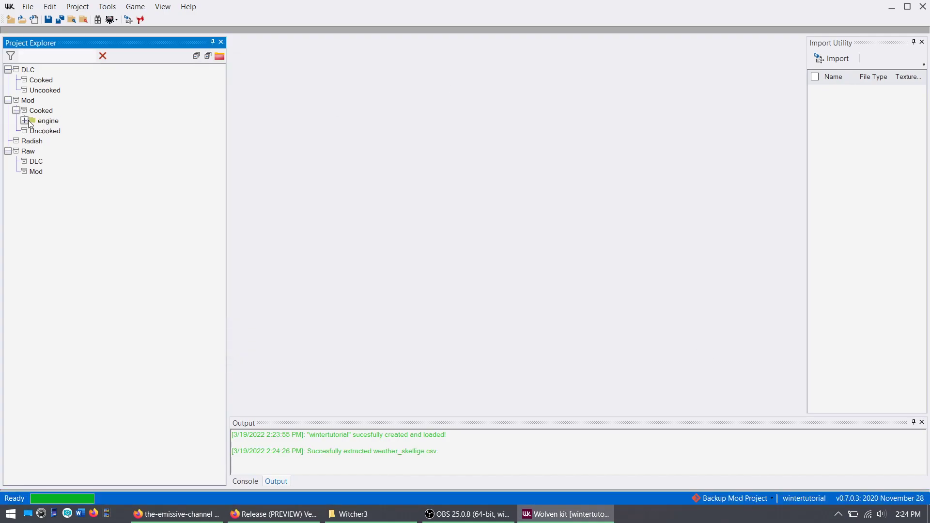
click(25, 121)
click(32, 131)
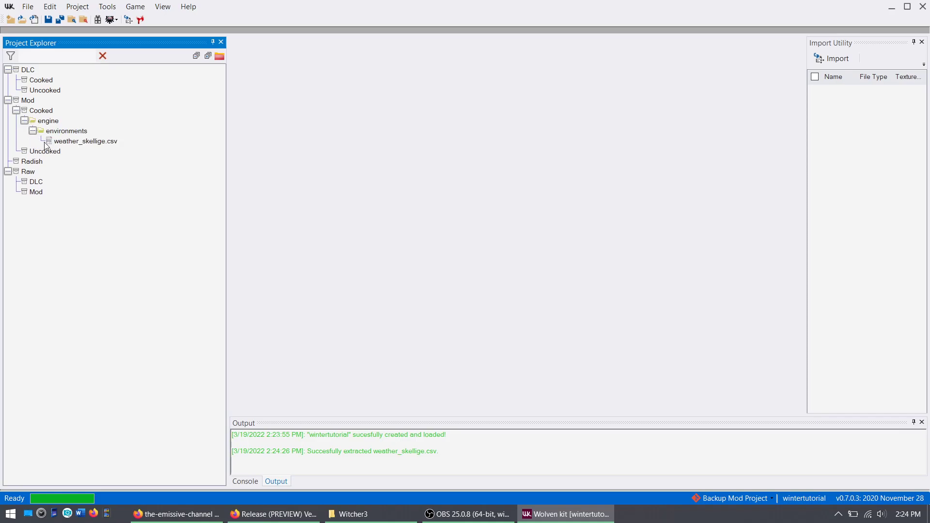
View weather_skellige.csv in the built-in editor and close it without saving changes
double_click(75, 142)
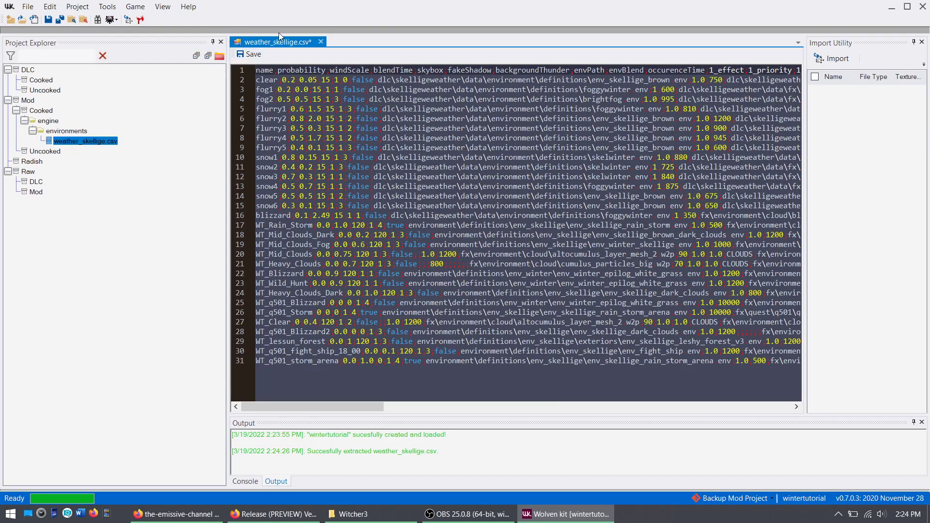
click(323, 42)
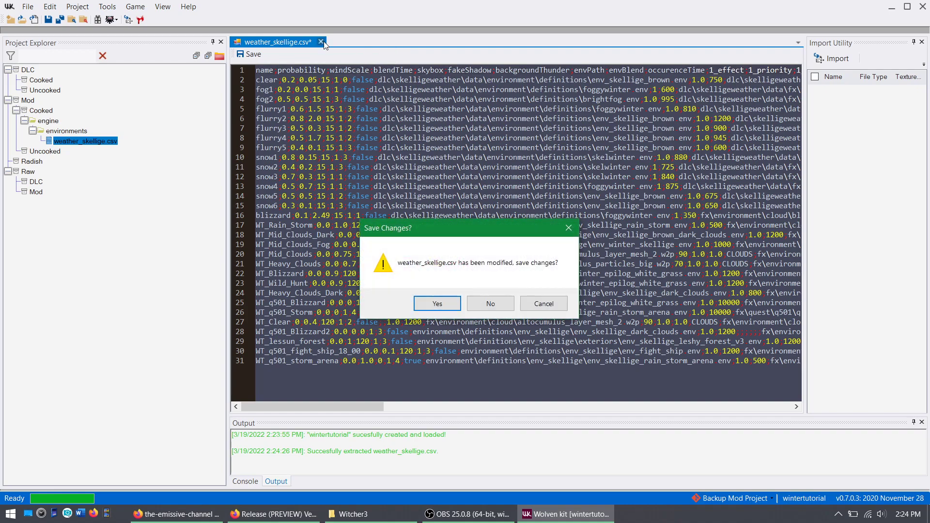
click(488, 296)
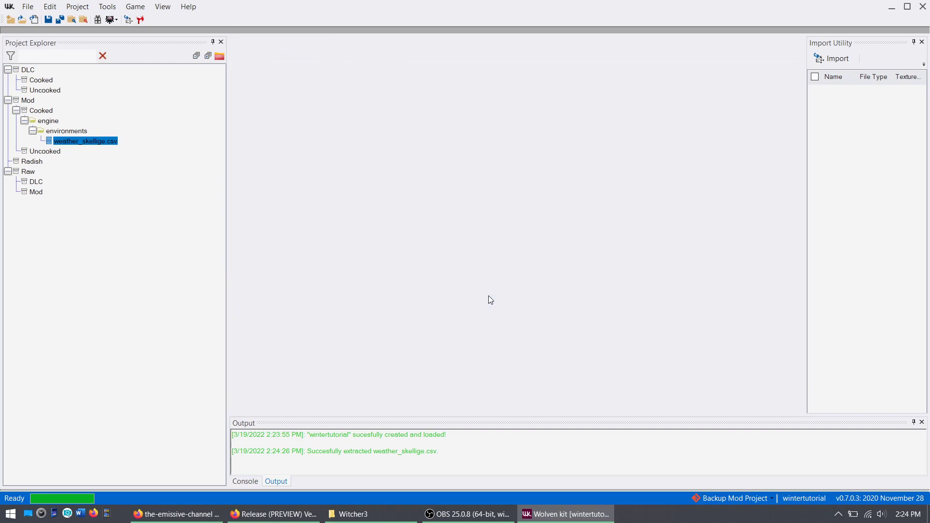
Open weather_skellige.csv in Notepad++ and place the cursor in the header row on line 1
double_click(70, 141)
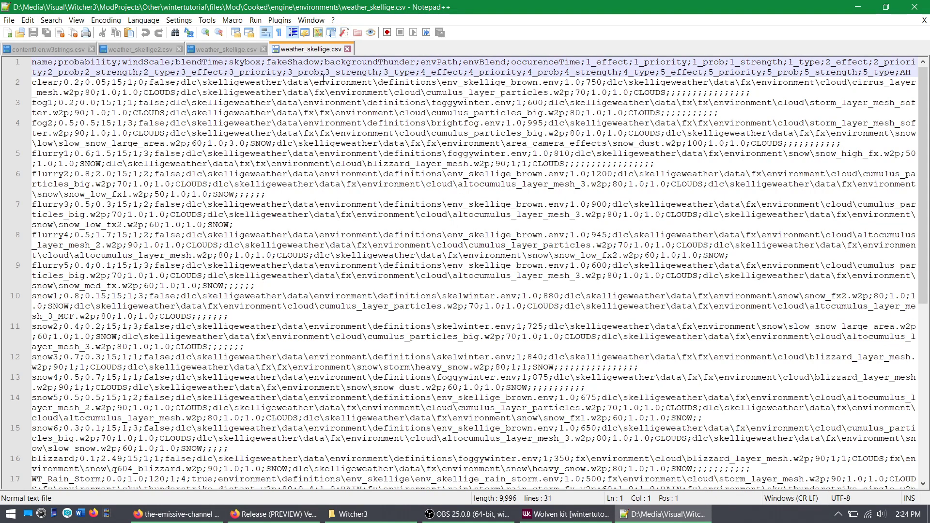
key(Down)
key(Down)
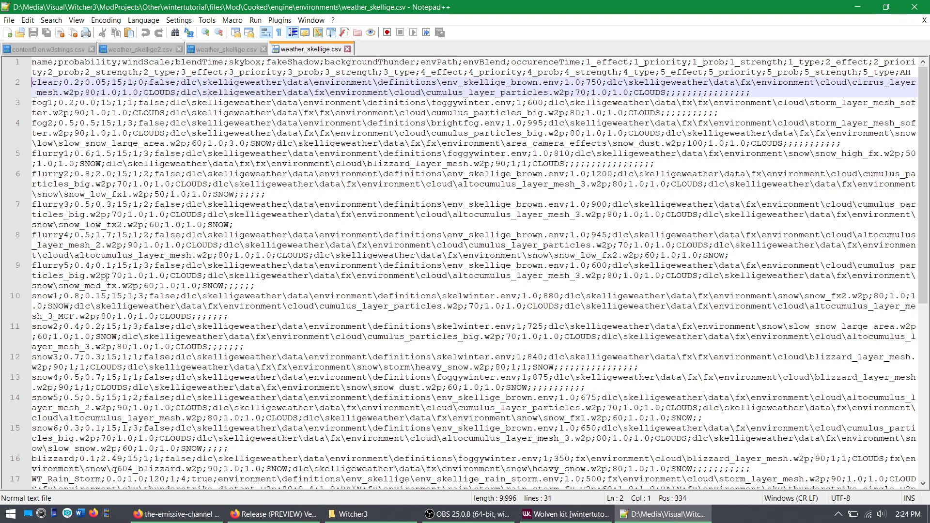
click(41, 62)
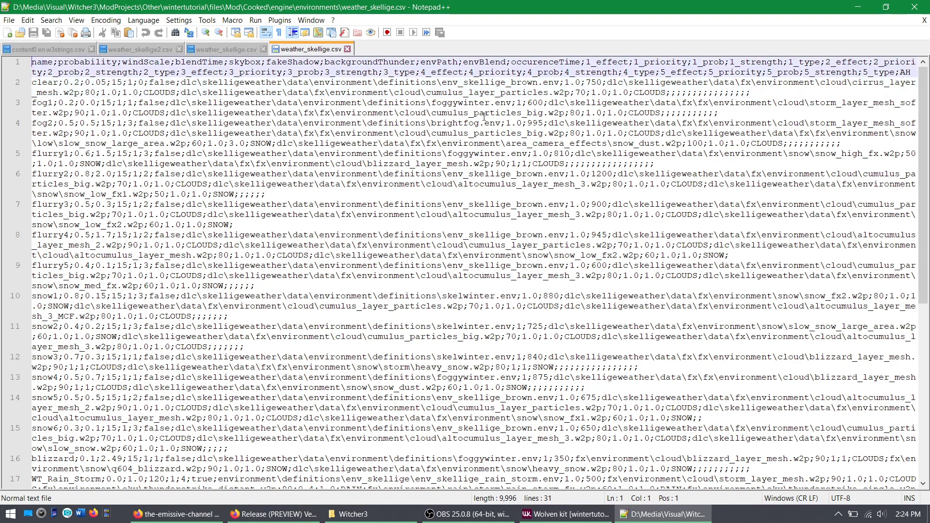
Examine the header row's column names one by one, from name through 4_effect
key(ctrl+shift+Right)
key(ctrl+shift+Right)
key(ctrl+shift+Right)
key(ctrl+shift+Right)
key(ctrl+shift+Right)
key(ctrl+shift+Right)
key(ctrl+shift+Right)
key(ctrl+shift+Right)
key(ctrl+shift+Right)
key(ctrl+shift+Right)
key(ctrl+shift+Right)
key(ctrl+shift+Right)
key(ctrl+shift+Right)
key(ctrl+shift+Right)
key(ctrl+shift+Right)
key(ctrl+shift+Right)
key(ctrl+shift+Right)
key(ctrl+shift+Right)
key(ctrl+shift+Right)
key(ctrl+shift+Right)
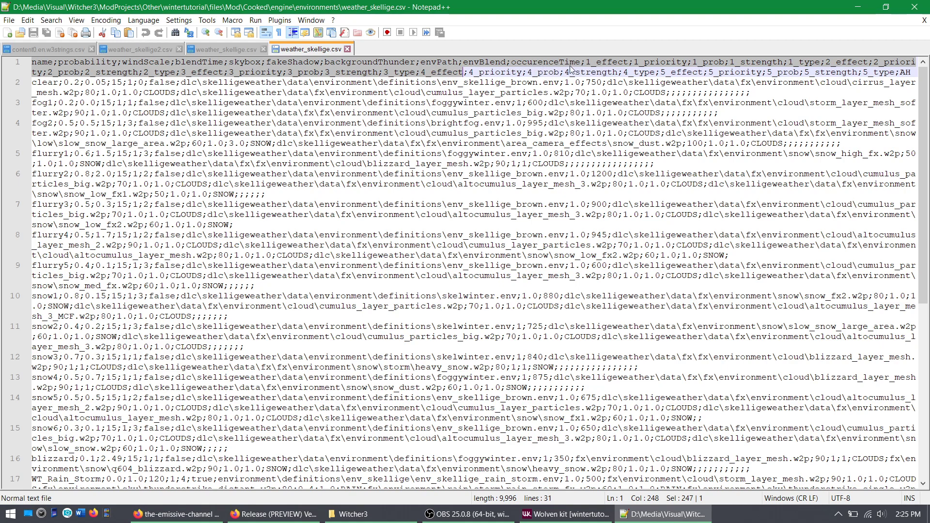
click(283, 73)
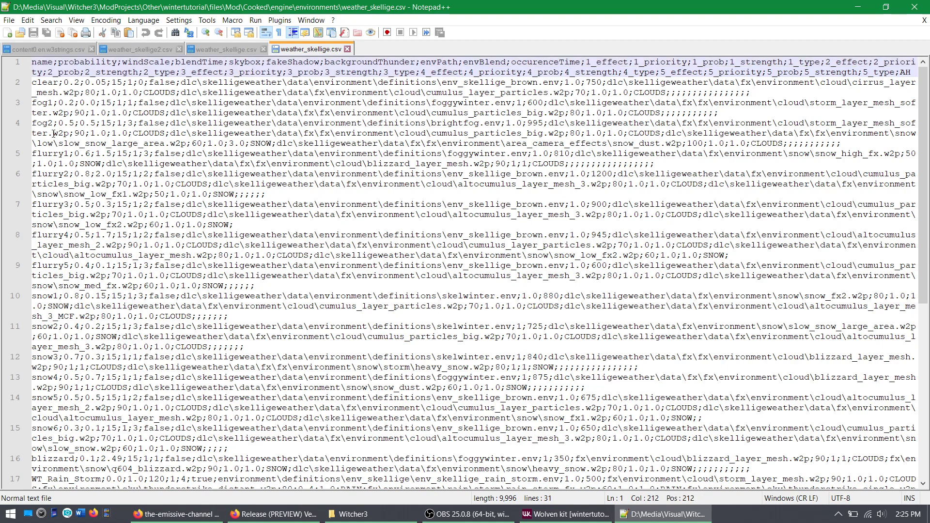
Examine the name and probability fields of the clear weather row on line 2
click(40, 83)
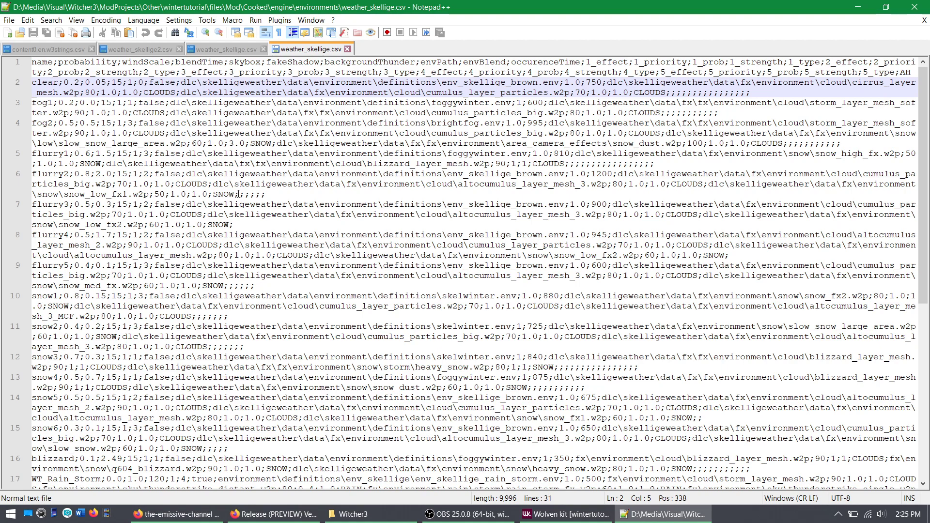
key(ctrl+shift+Right)
key(Left)
key(ctrl+shift+Right)
key(ctrl+shift+Right)
key(shift+Right)
key(shift+Right)
key(shift+Right)
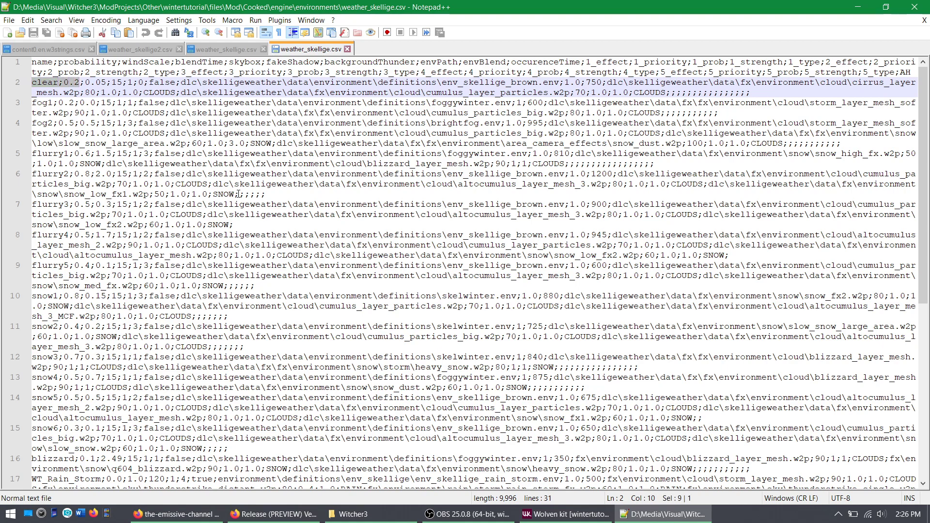
key(Right)
key(shift+Left)
key(shift+Left)
key(shift+Left)
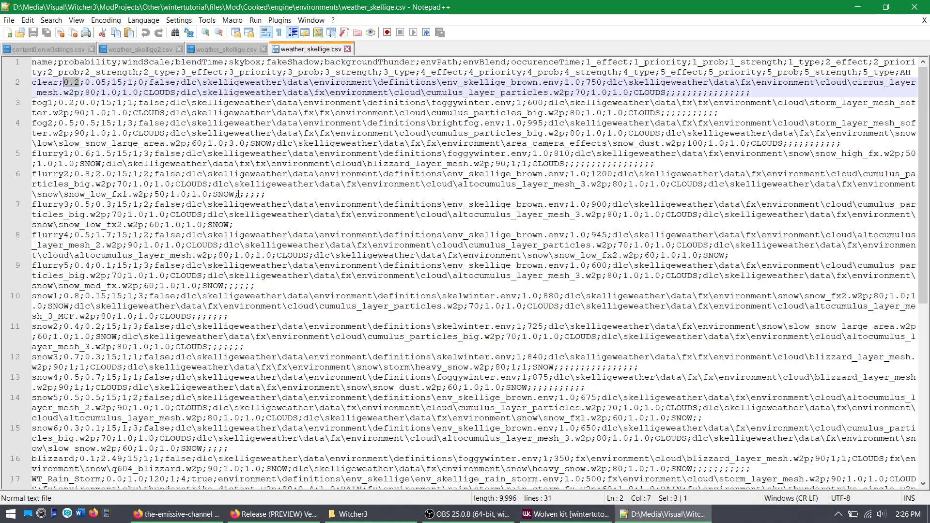
Examine the occurenceTime field of the clear row and move on to the fog1 row on line 3
click(565, 82)
key(ctrl+shift+Right)
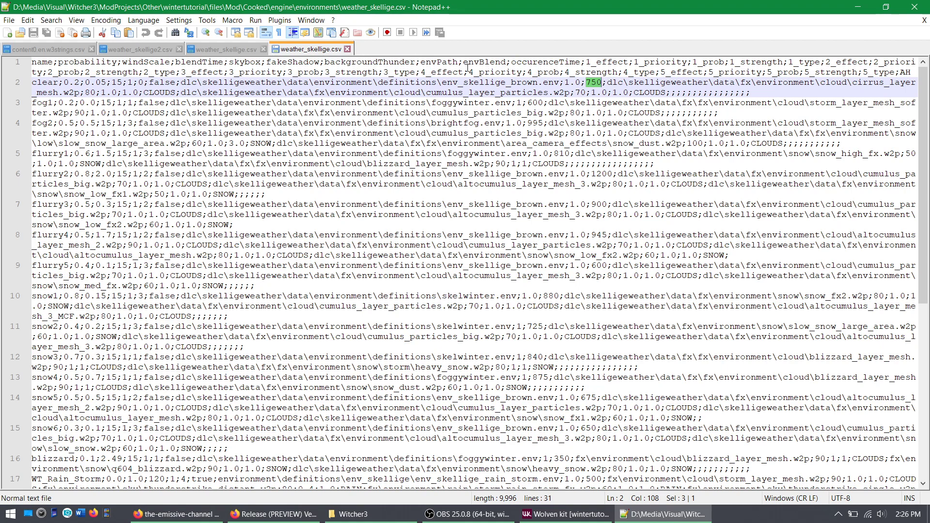
click(601, 83)
key(ctrl+shift+Left)
key(Right)
key(shift+Left)
key(shift+Left)
key(shift+Left)
key(Down)
key(Home)
key(Down)
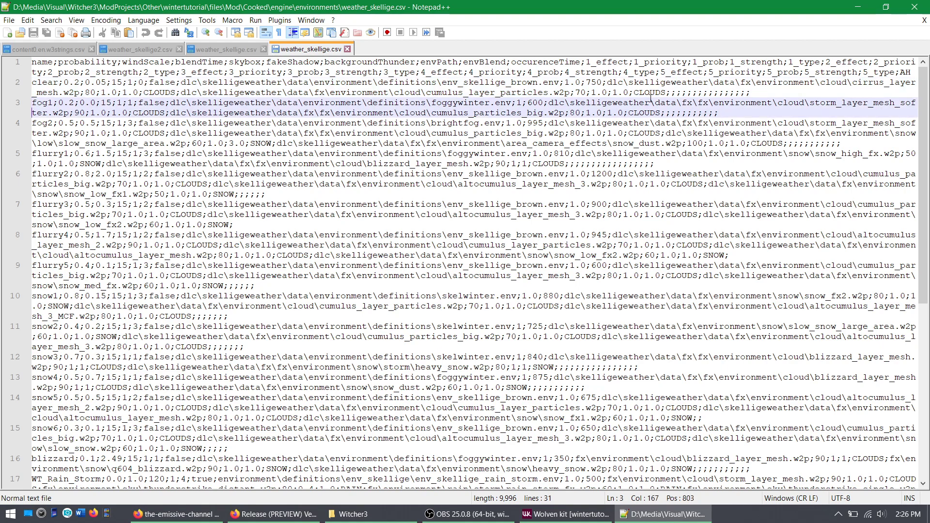
Examine the probability field of the flurry1 weather row on line 5
key(Down)
key(Down)
key(Down)
key(Down)
key(Down)
key(Right)
key(Right)
key(Right)
key(Right)
key(Right)
key(Right)
key(Right)
key(Right)
key(Right)
key(Right)
key(Right)
key(Right)
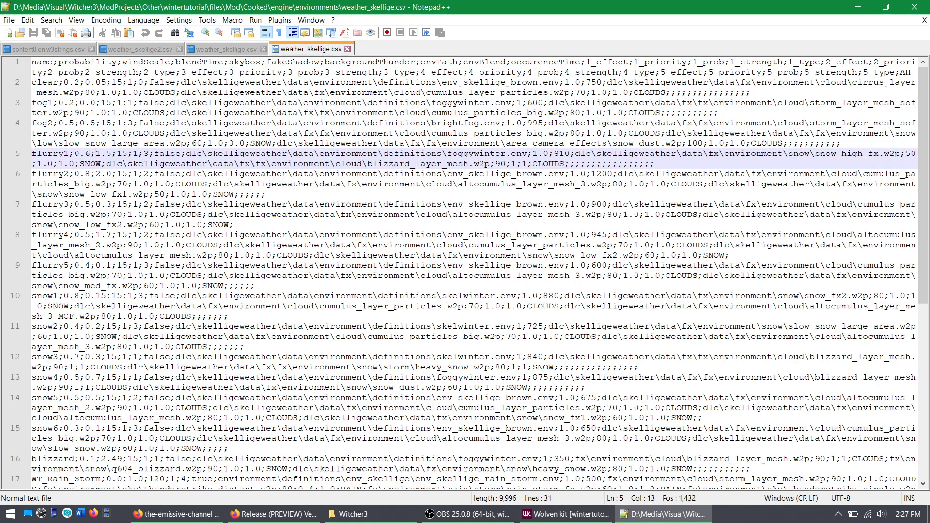
key(Left)
key(Left)
key(shift+Right)
key(shift+Right)
key(shift+Right)
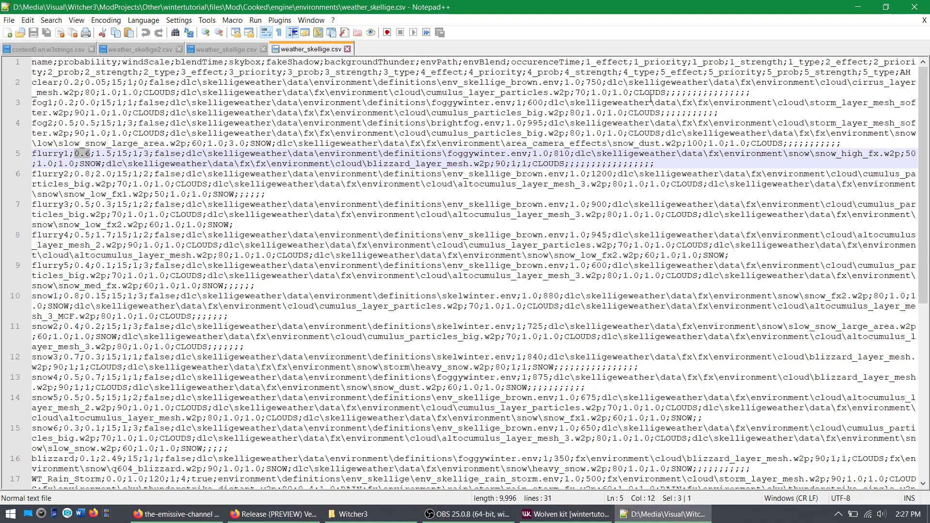
Examine the occurenceTime field of the flurry1 row on line 5
key(Right)
key(ctrl+Right)
key(ctrl+Right)
key(ctrl+Right)
key(ctrl+Right)
key(ctrl+Right)
key(ctrl+Right)
key(ctrl+Right)
key(ctrl+Right)
key(ctrl+Right)
key(ctrl+Right)
key(ctrl+Right)
key(ctrl+Right)
key(ctrl+Right)
key(ctrl+Right)
key(ctrl+Right)
key(ctrl+Right)
key(ctrl+Right)
key(ctrl+Right)
key(ctrl+Right)
key(ctrl+Right)
key(ctrl+Right)
key(shift+Left)
key(shift+Left)
key(shift+Left)
Look through the remaining flurry and snow rows and the WT_ weather rows, stopping at the blizzard row
click(212, 214)
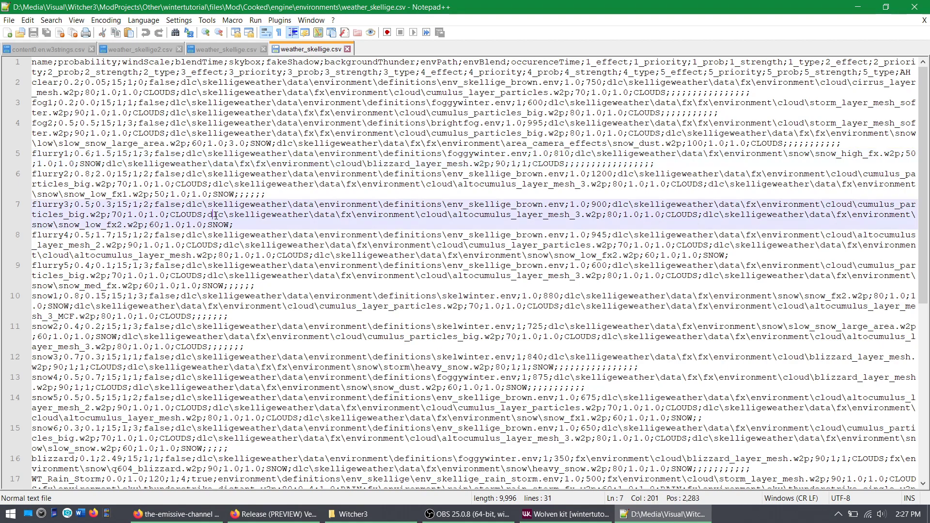
click(355, 337)
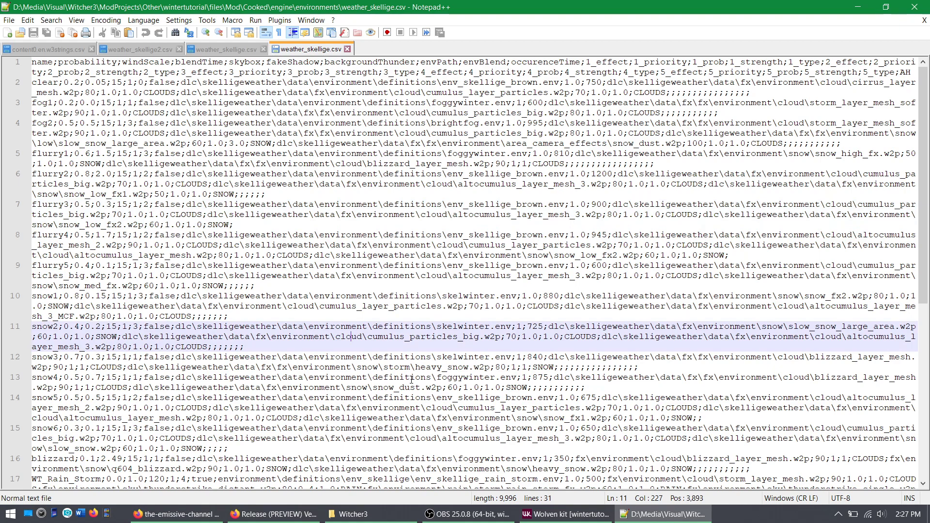
click(138, 245)
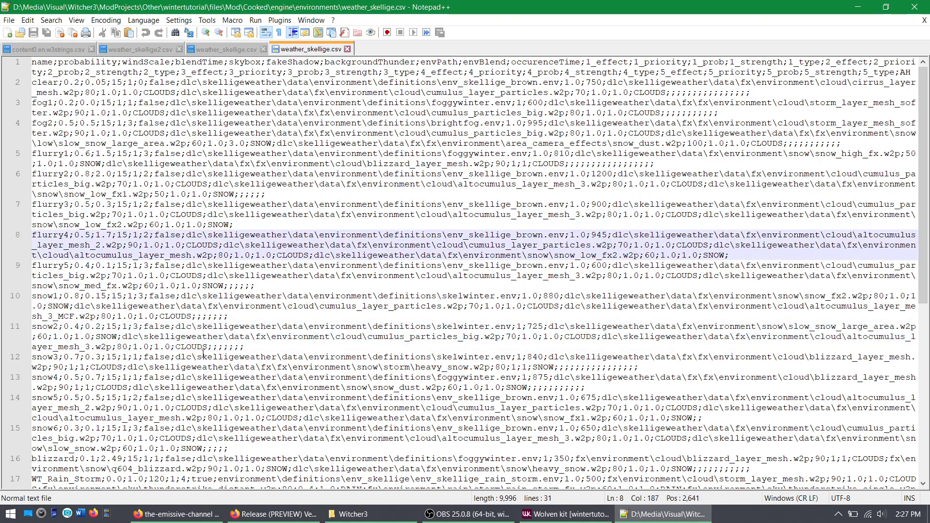
scroll(203, 355, down, 1)
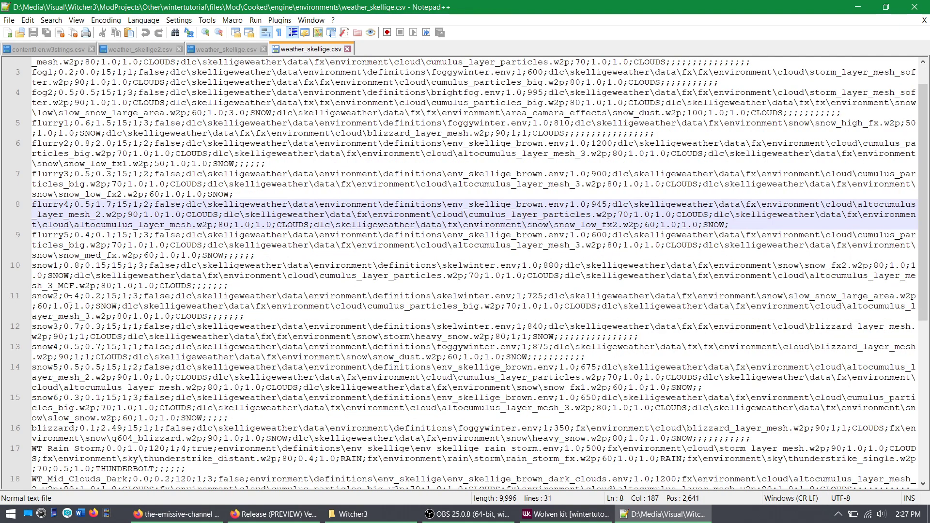
scroll(80, 422, down, 9)
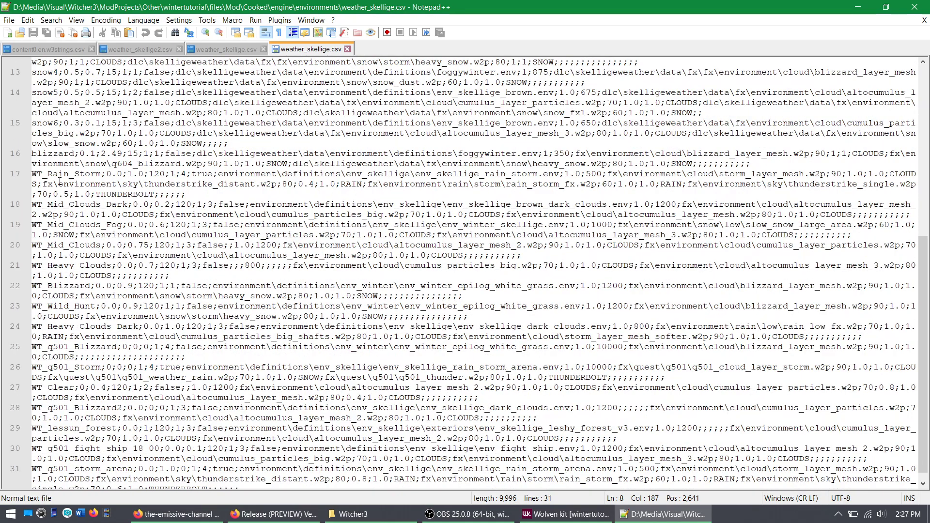
scroll(59, 182, up, 3)
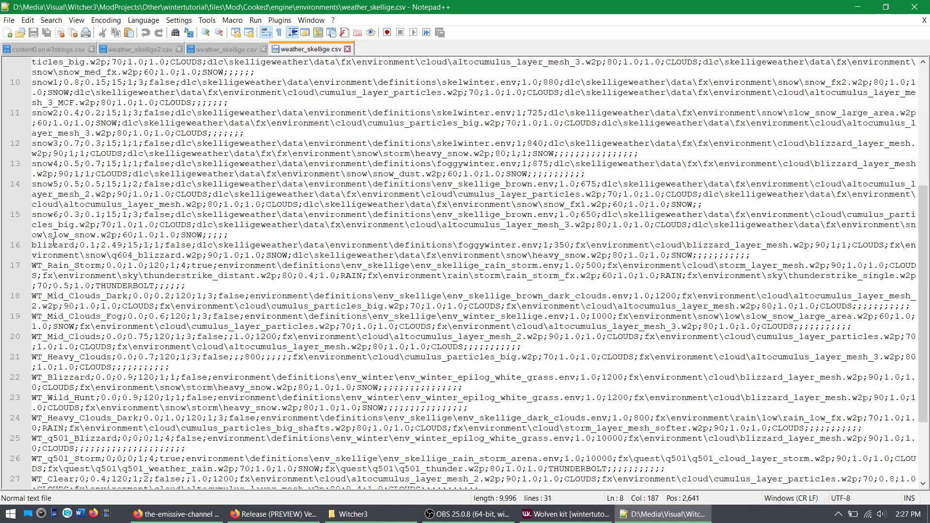
Examine the probability field of the blizzard row on line 16
click(80, 245)
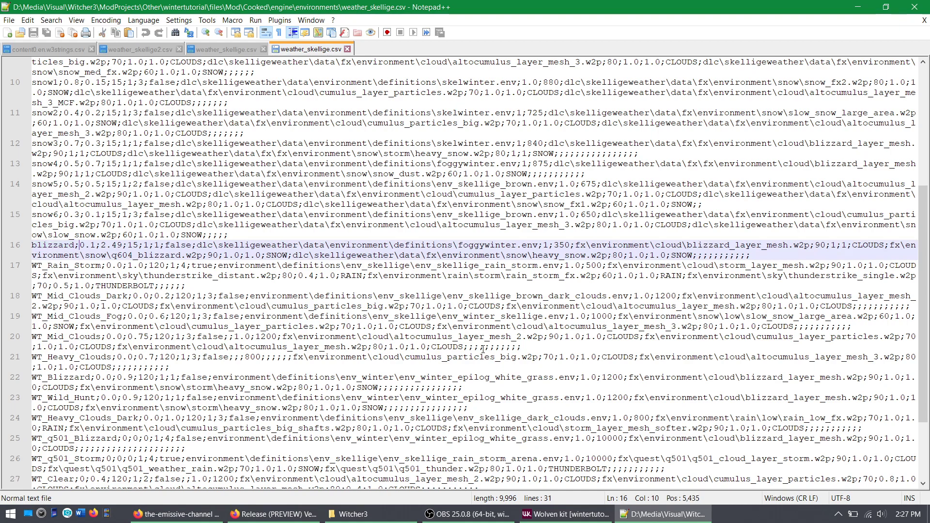
key(shift+Right)
key(shift+Right)
key(shift+Right)
key(Left)
key(shift+Right)
key(shift+Right)
key(shift+Right)
key(Right)
Examine the blizzard row's fields up to its occurenceTime value
key(ctrl+Right)
key(ctrl+Right)
key(ctrl+Right)
key(ctrl+Right)
key(ctrl+Right)
key(ctrl+Right)
key(ctrl+Right)
key(ctrl+Right)
key(ctrl+Right)
key(ctrl+Right)
key(ctrl+Right)
key(ctrl+Right)
key(ctrl+Right)
key(ctrl+Right)
key(ctrl+Right)
key(ctrl+Right)
key(ctrl+Right)
key(ctrl+Right)
key(ctrl+Right)
key(ctrl+Right)
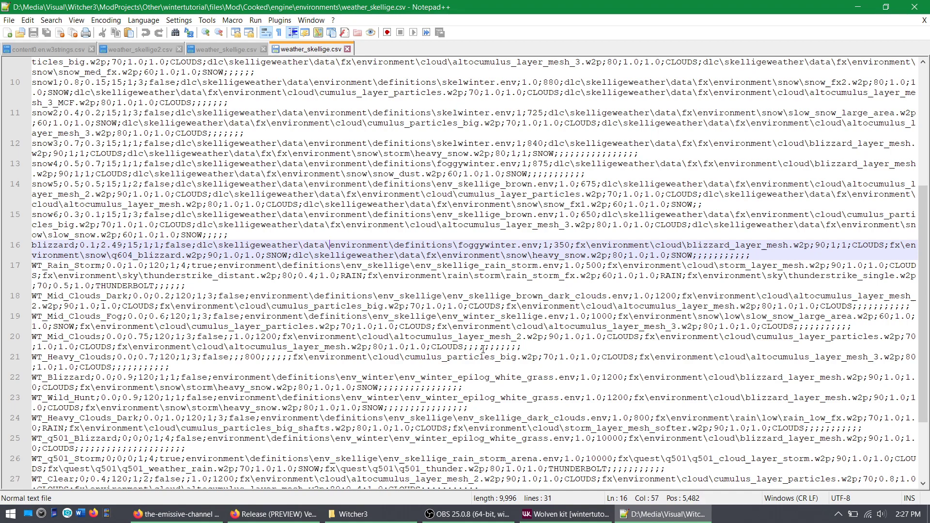
key(Right)
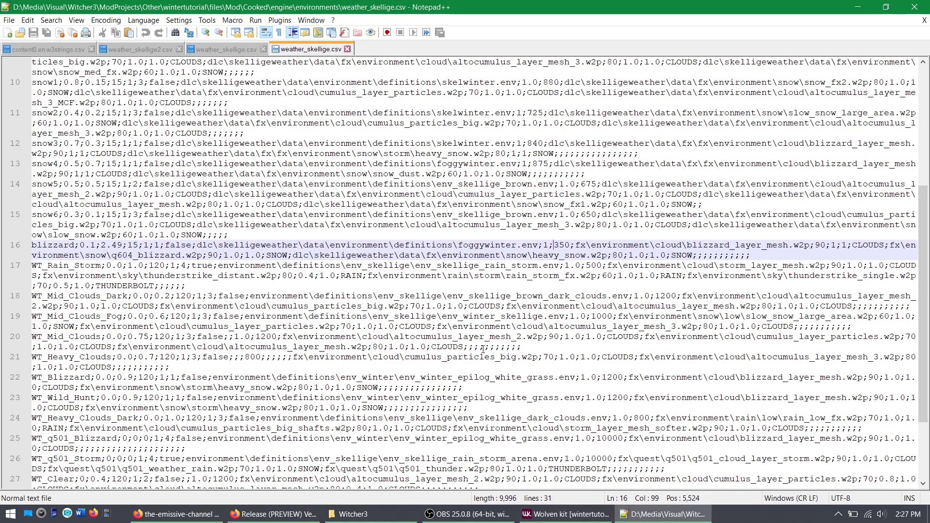
key(ctrl+shift+Right)
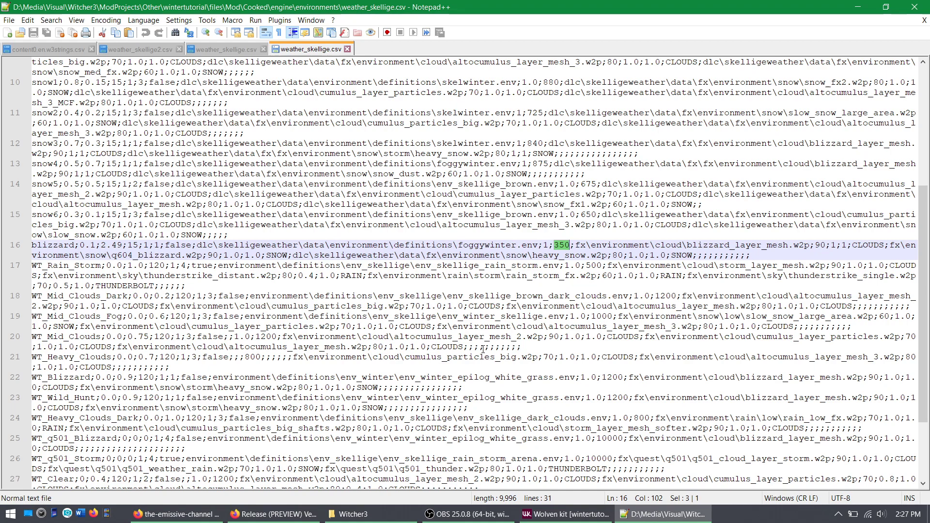
key(Right)
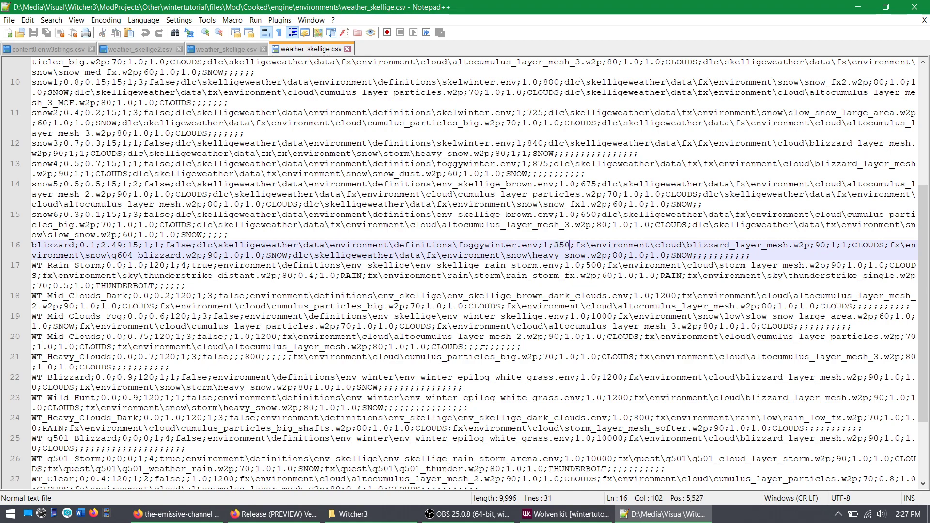
key(ctrl+shift+Left)
Compare the occurenceTime fields of the snow6 and snow5 rows with the blizzard row
double_click(592, 215)
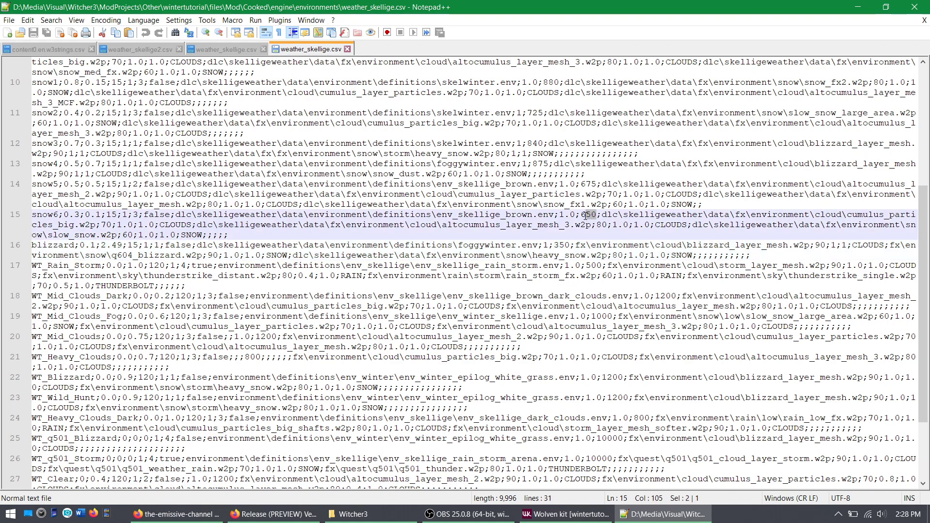
double_click(589, 184)
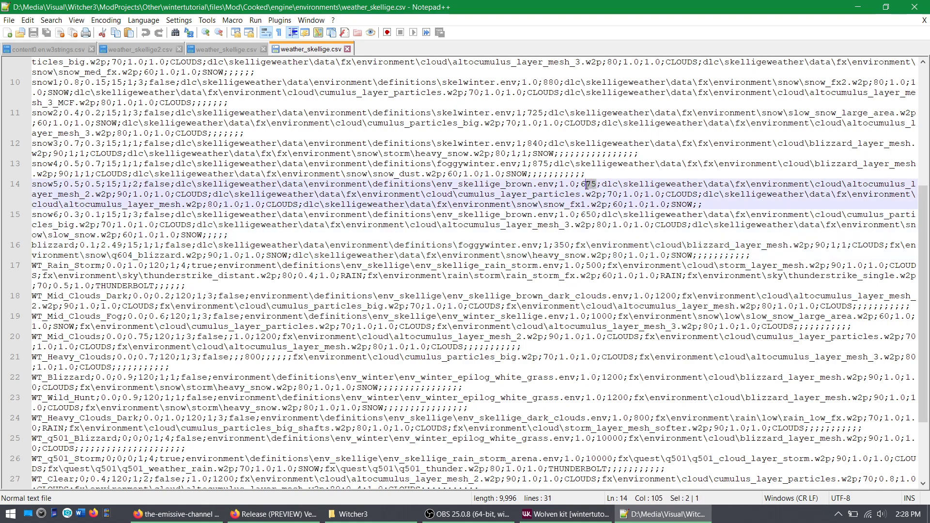
click(606, 253)
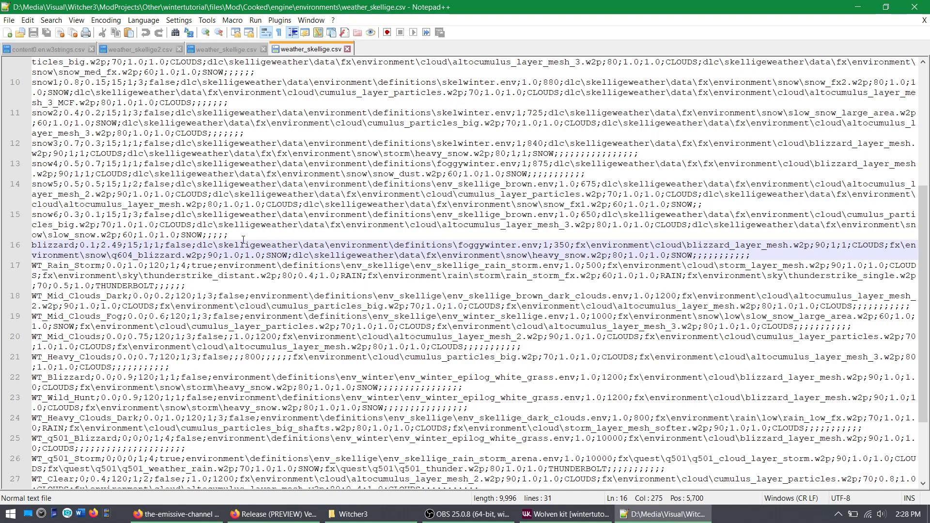
Try deleting the fog1 and fog2 rows on lines 3 and 4, and undo the deletion
key(ctrl+Home)
key(Down)
key(Down)
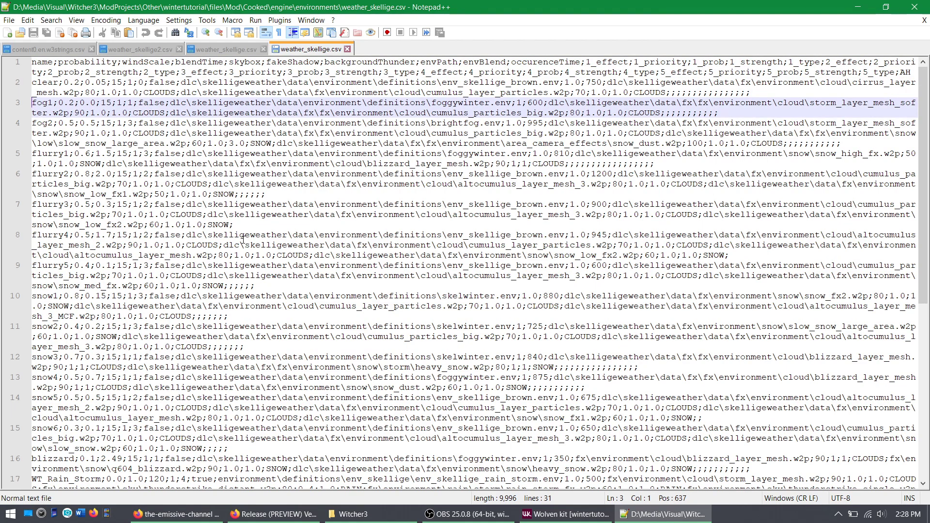
key(shift+Down)
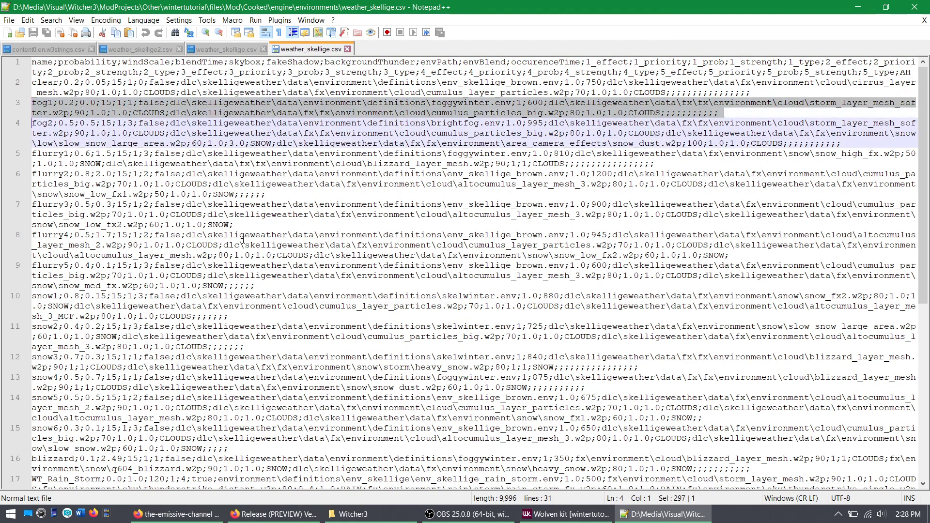
key(shift+Down)
key(shift+Down)
key(shift+Down)
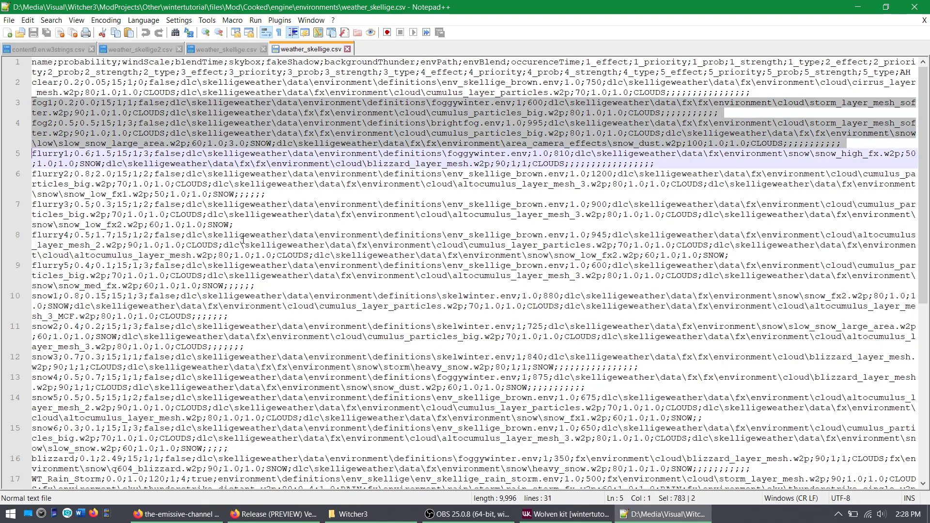
key(Delete)
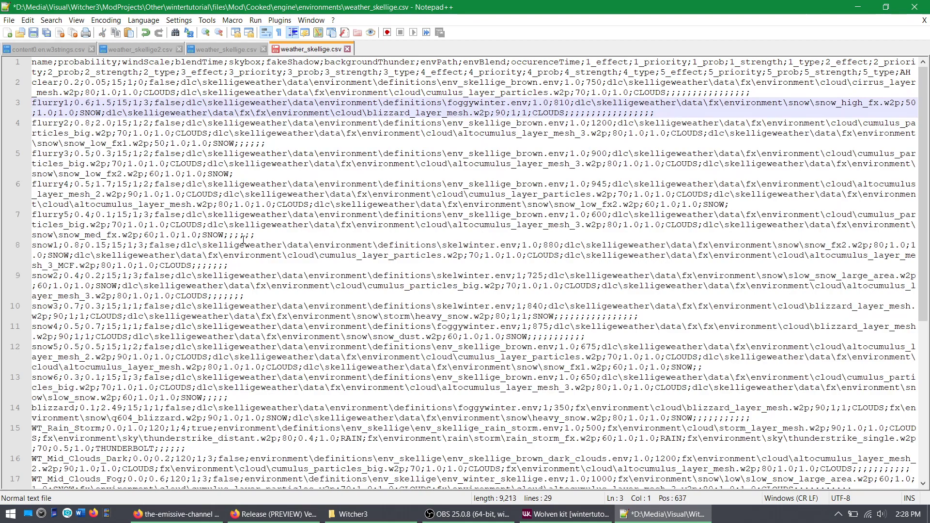
key(ctrl+z)
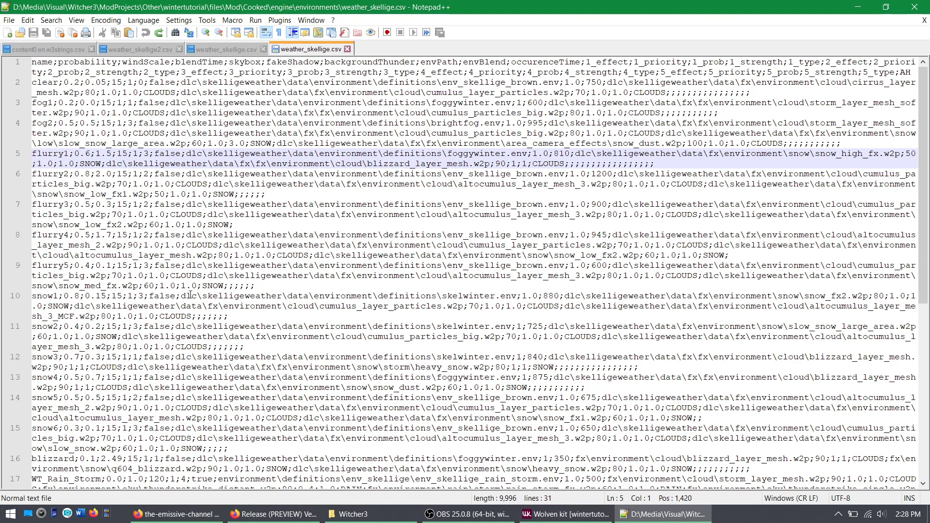
click(315, 266)
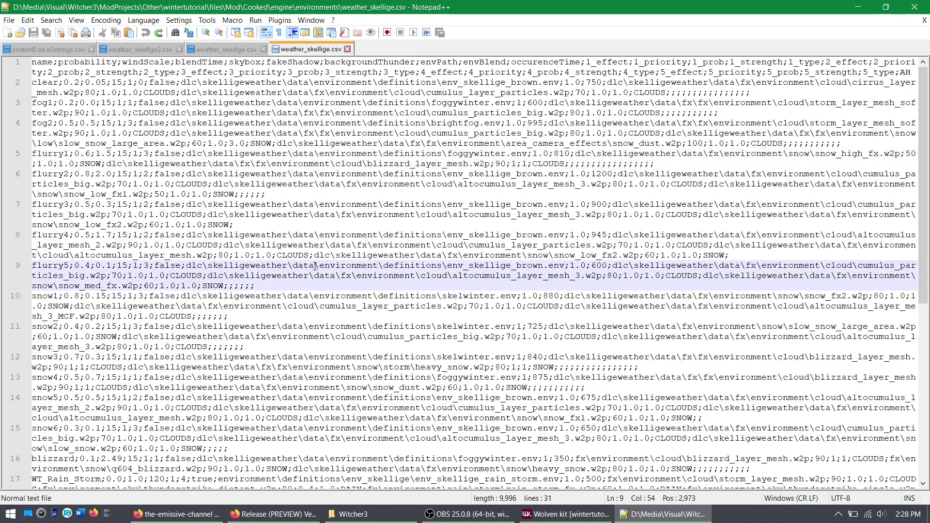
Switch to WolvenKit, close the open weather_skellige.csv document and save, continuing past the unhandled exception
click(857, 7)
click(857, 7)
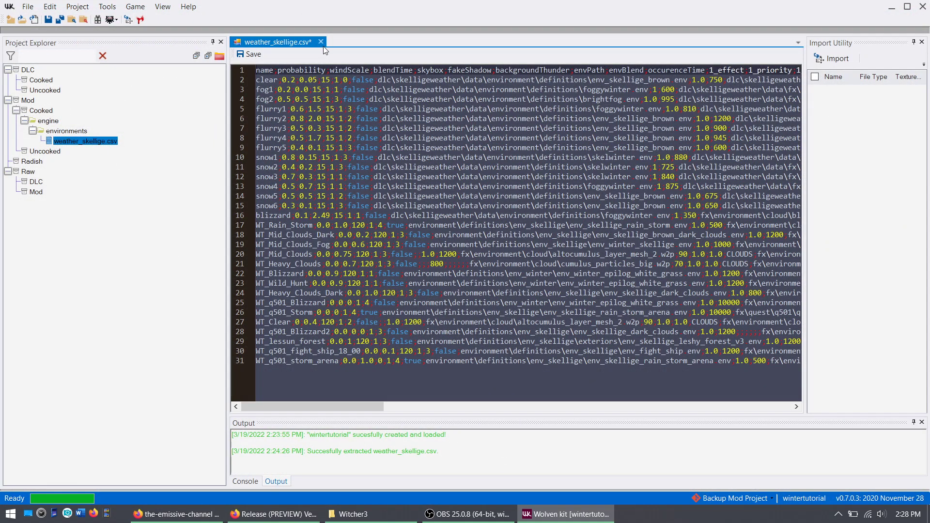
click(321, 42)
click(488, 306)
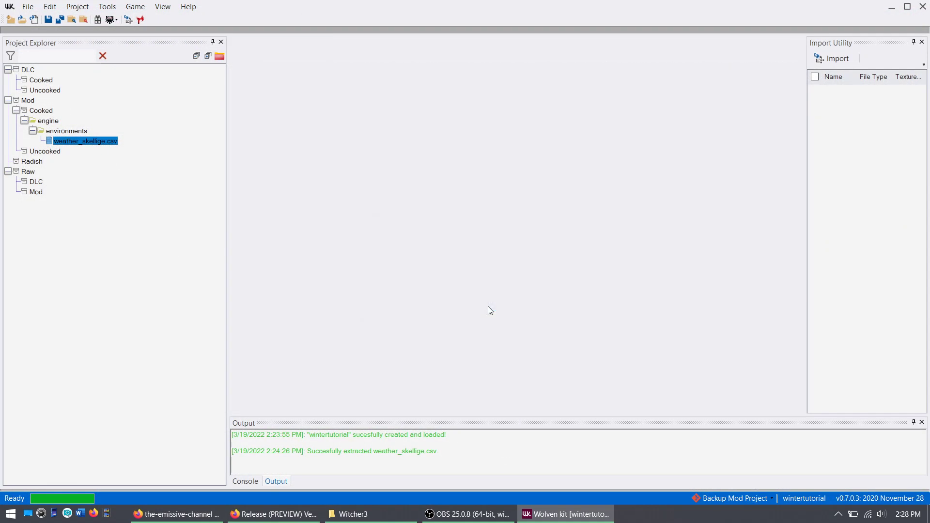
click(49, 21)
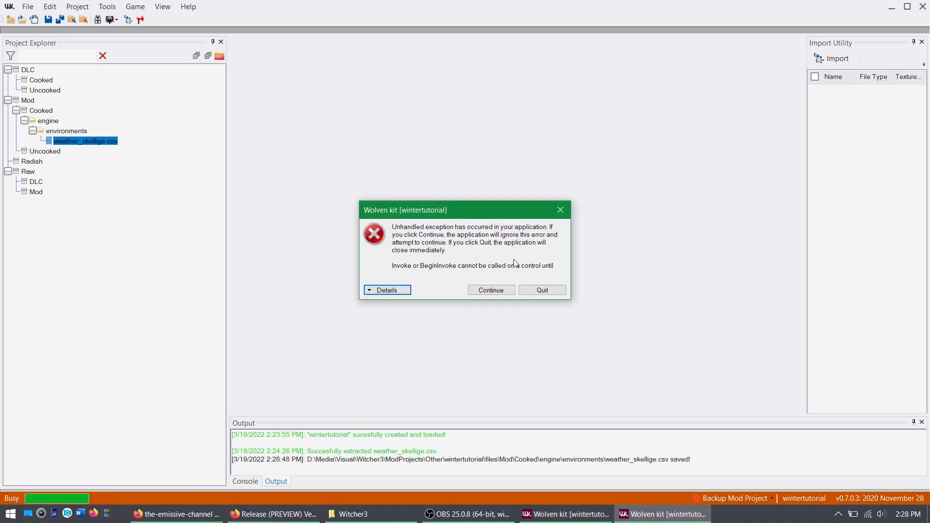
click(491, 290)
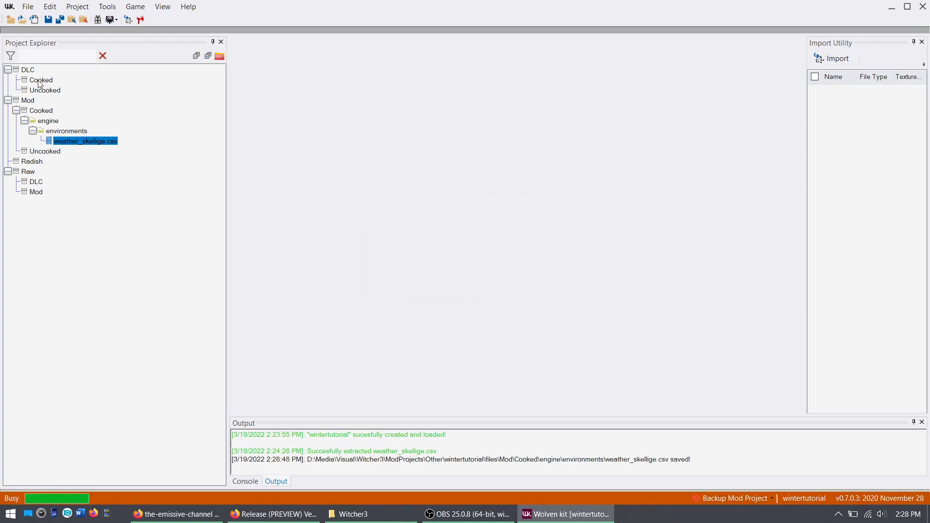
Review the mod's Pack Settings without packing, and look at the Witcher3 folder in File Explorer before returning to WolvenKit
click(98, 19)
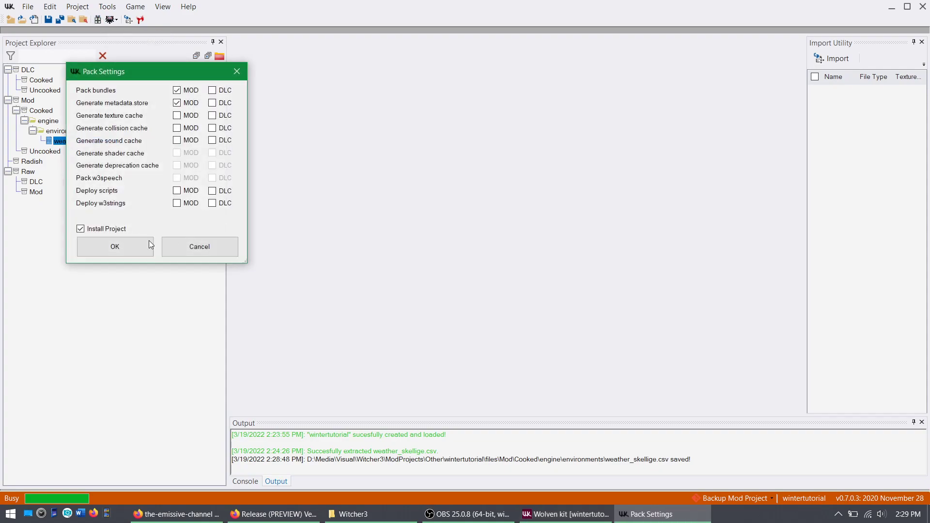
click(200, 246)
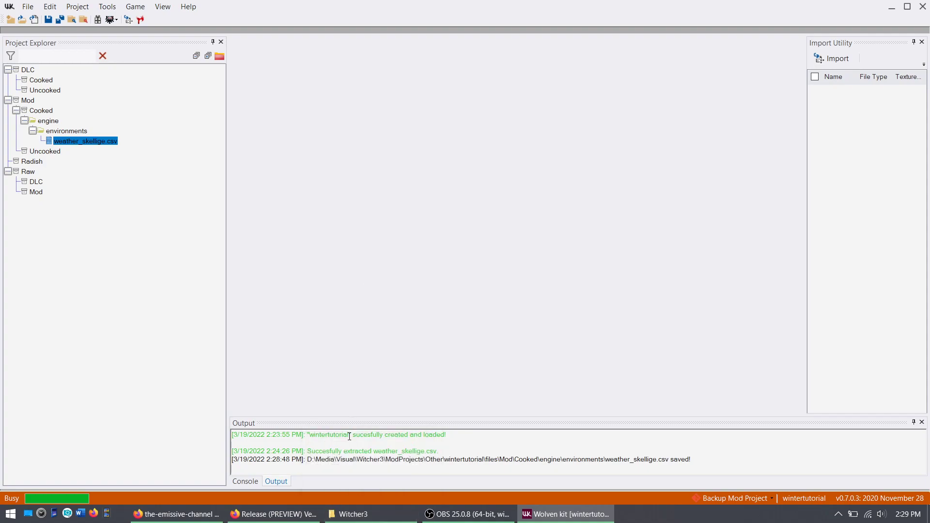
click(353, 514)
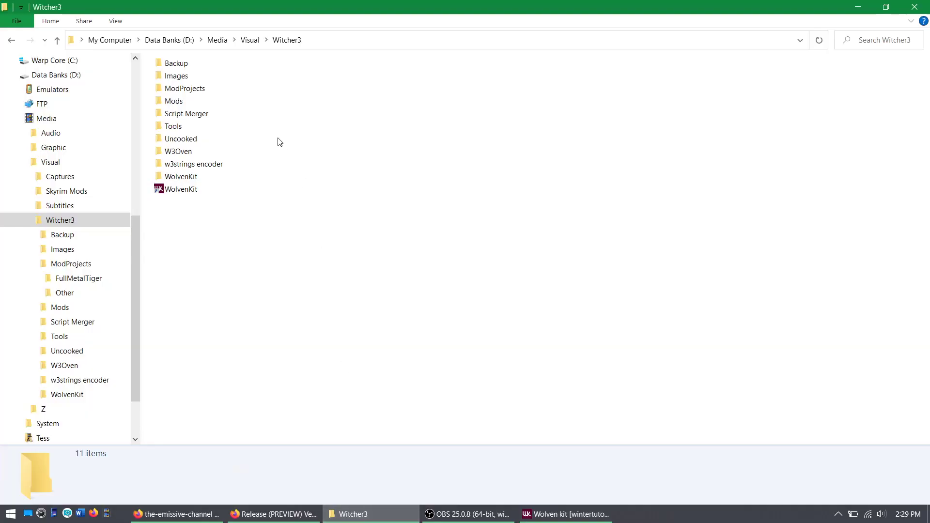
click(561, 515)
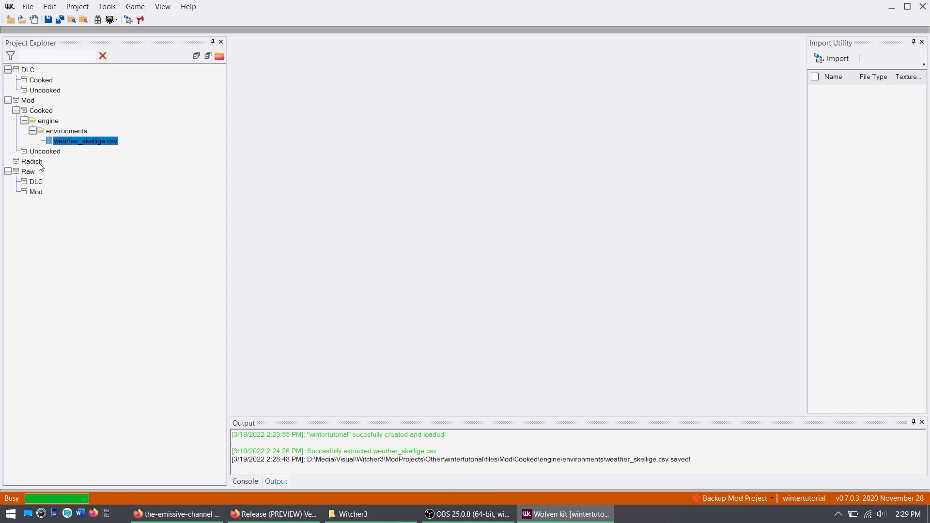
Reopen the project's weather_skellige.csv in Notepad++ and examine the probability field of the WT_Rain_Storm row on line 17
double_click(68, 144)
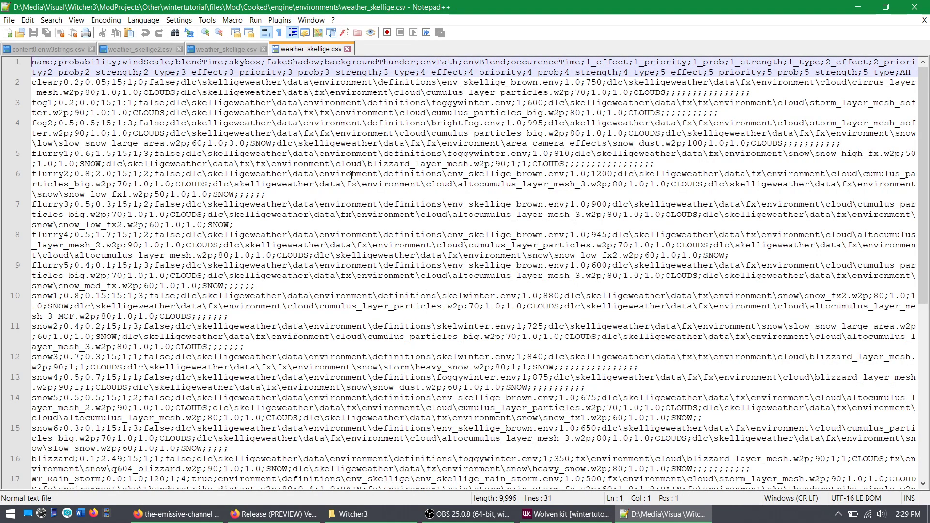
scroll(324, 290, down, 10)
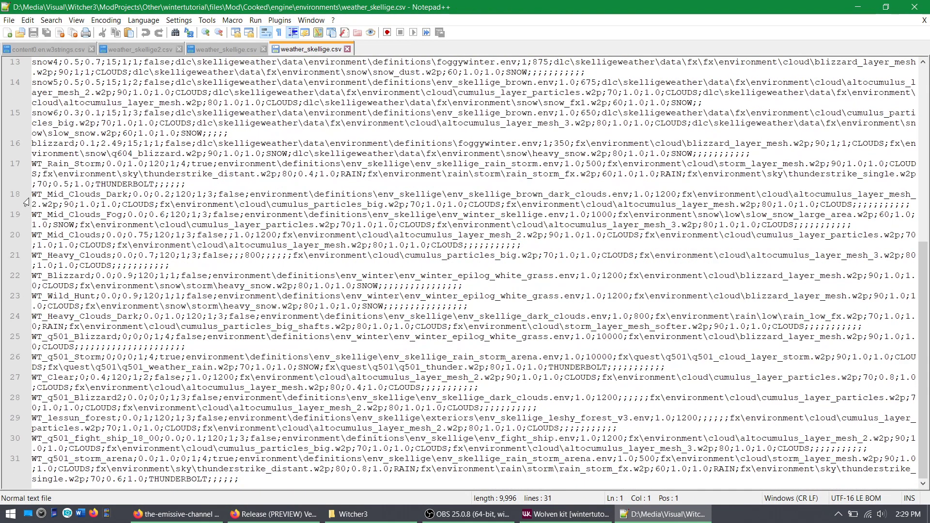
click(33, 164)
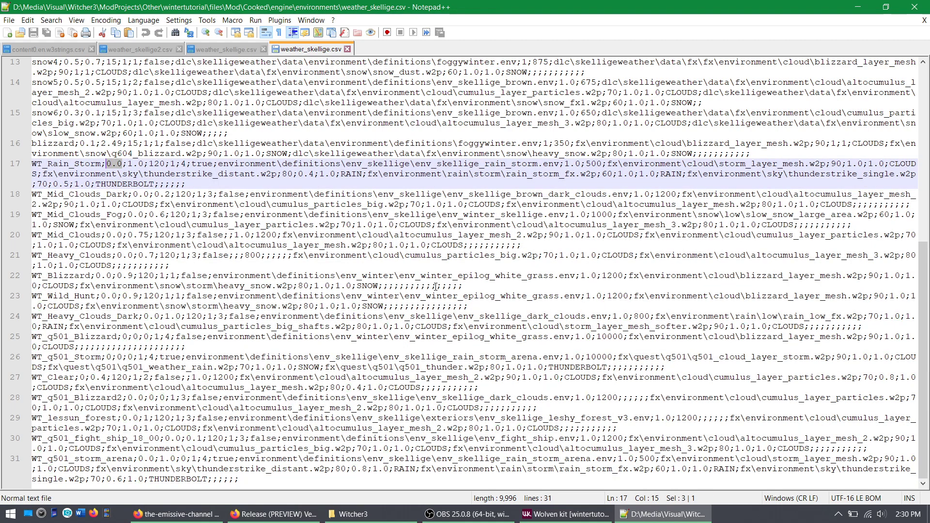
Examine the probability field of the WT_Mid_Clouds_Dark row on line 18
key(Down)
key(Down)
key(Down)
key(Right)
key(Right)
key(Right)
key(Right)
key(Right)
key(Right)
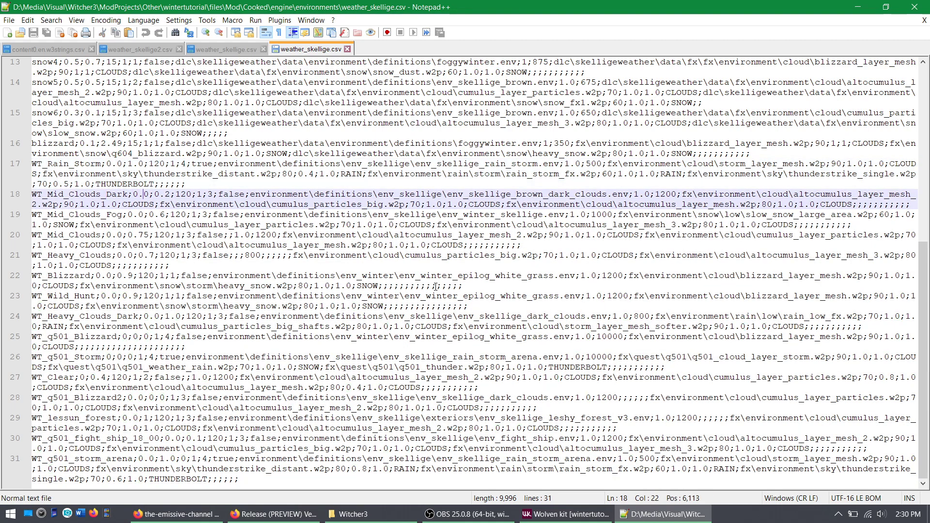
key(shift+Left)
key(shift+Left)
key(shift+Left)
key(Down)
Review the custom weather rows down to blizzard on line 16 and return to the header row
scroll(206, 297, up, 12)
scroll(58, 345, down, 6)
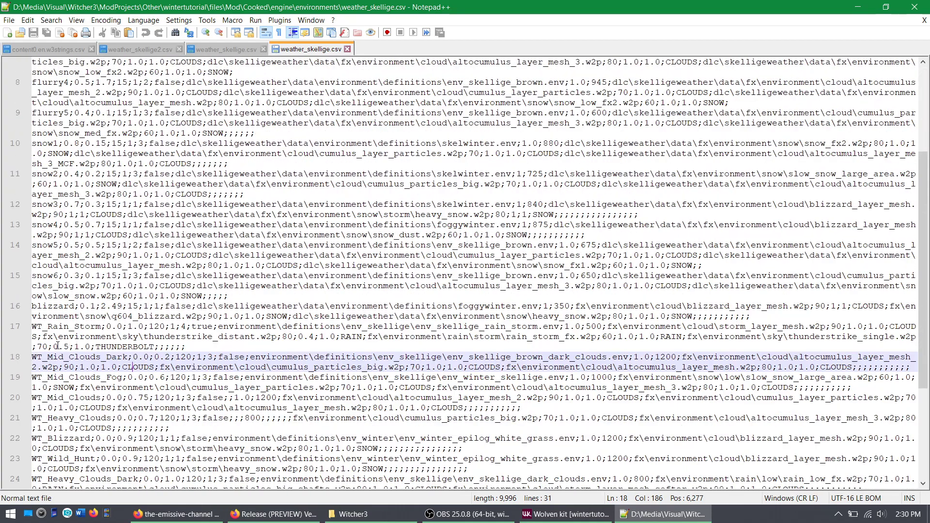
click(68, 308)
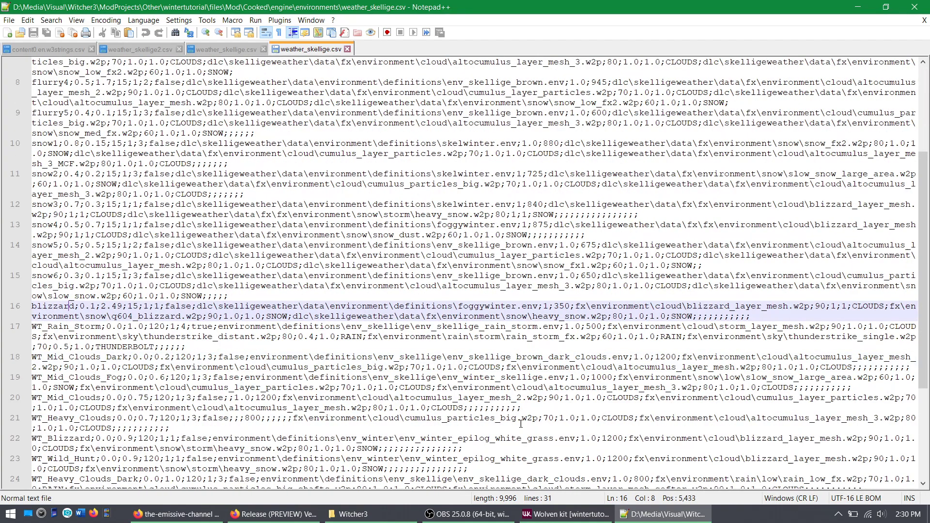
key(Page_Up)
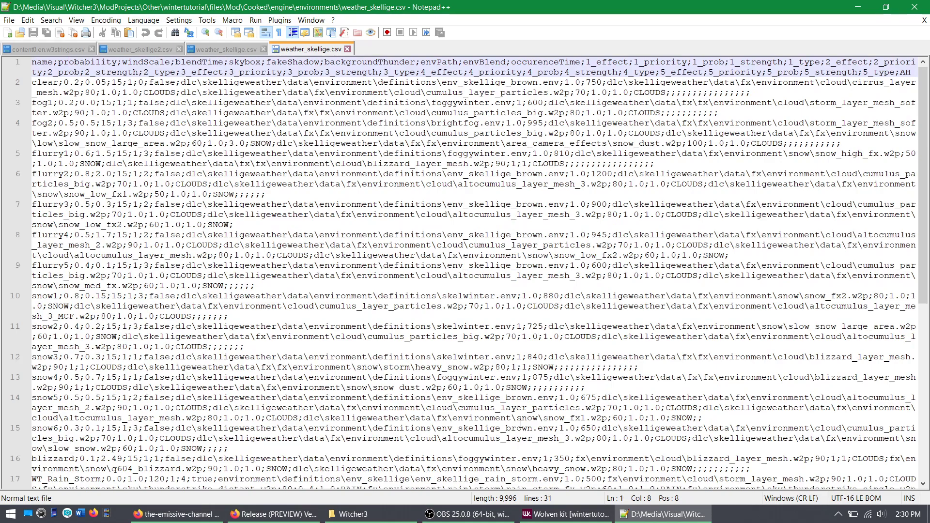
Close weather_skellige.csv in Notepad++, return to WolvenKit and close it
key(ctrl+w)
key(alt+Tab)
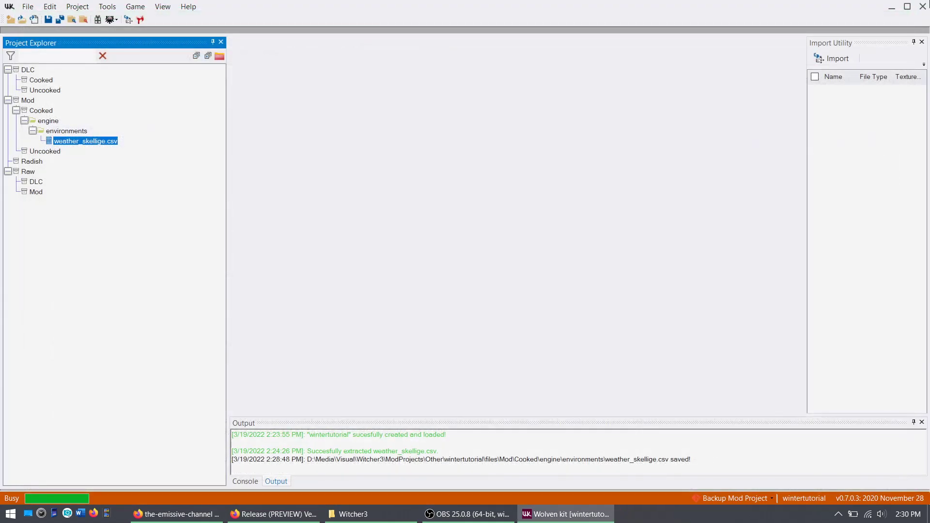
click(922, 6)
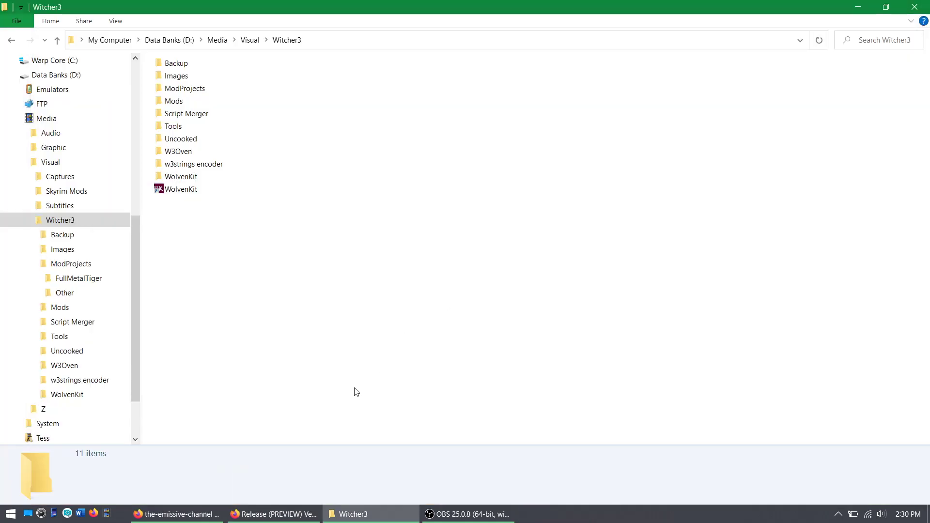